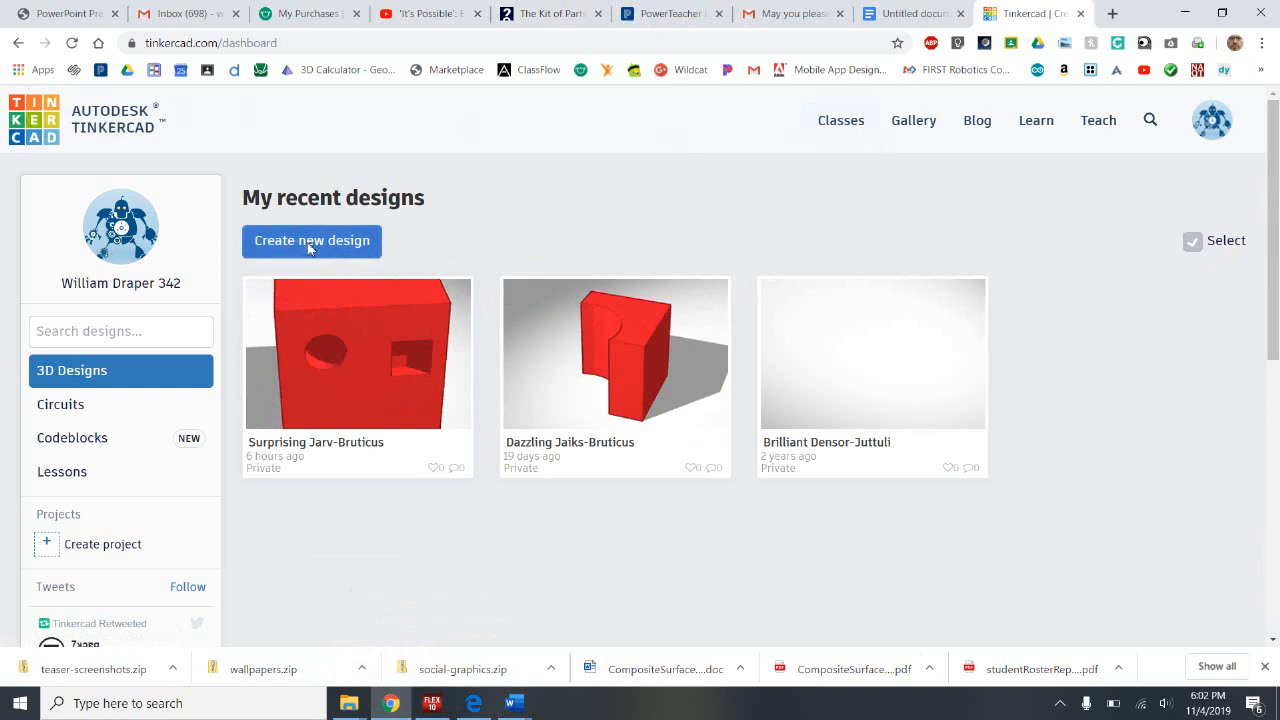
Step: Create a new design with a box about 71 mm wide, 63 mm deep and 66 mm high on the workplane
click(309, 247)
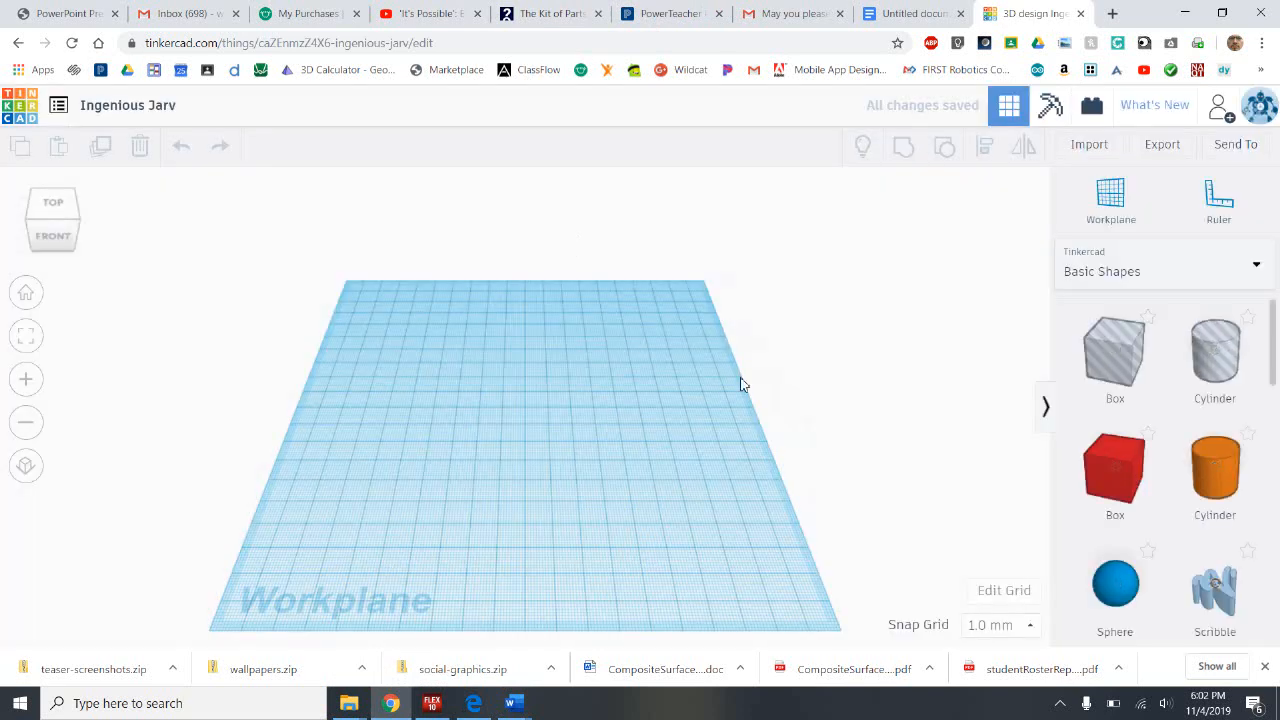
drag(1133, 476, 502, 292)
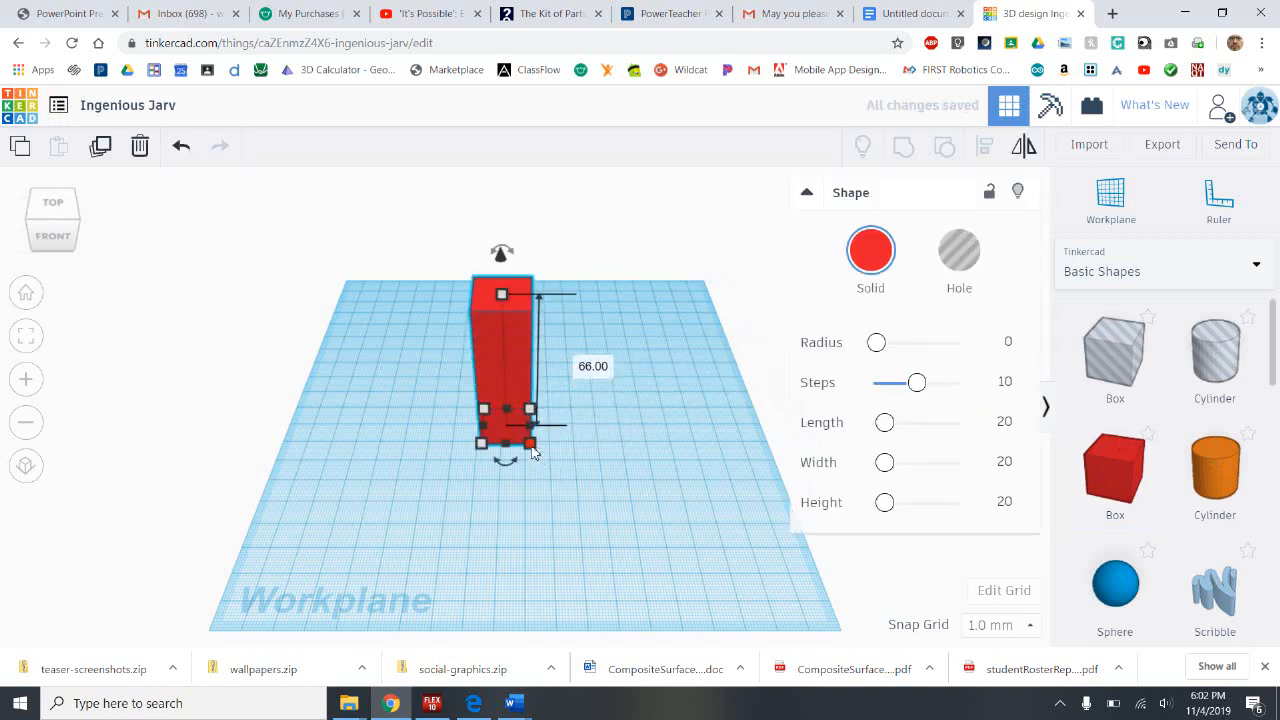
drag(591, 496, 690, 540)
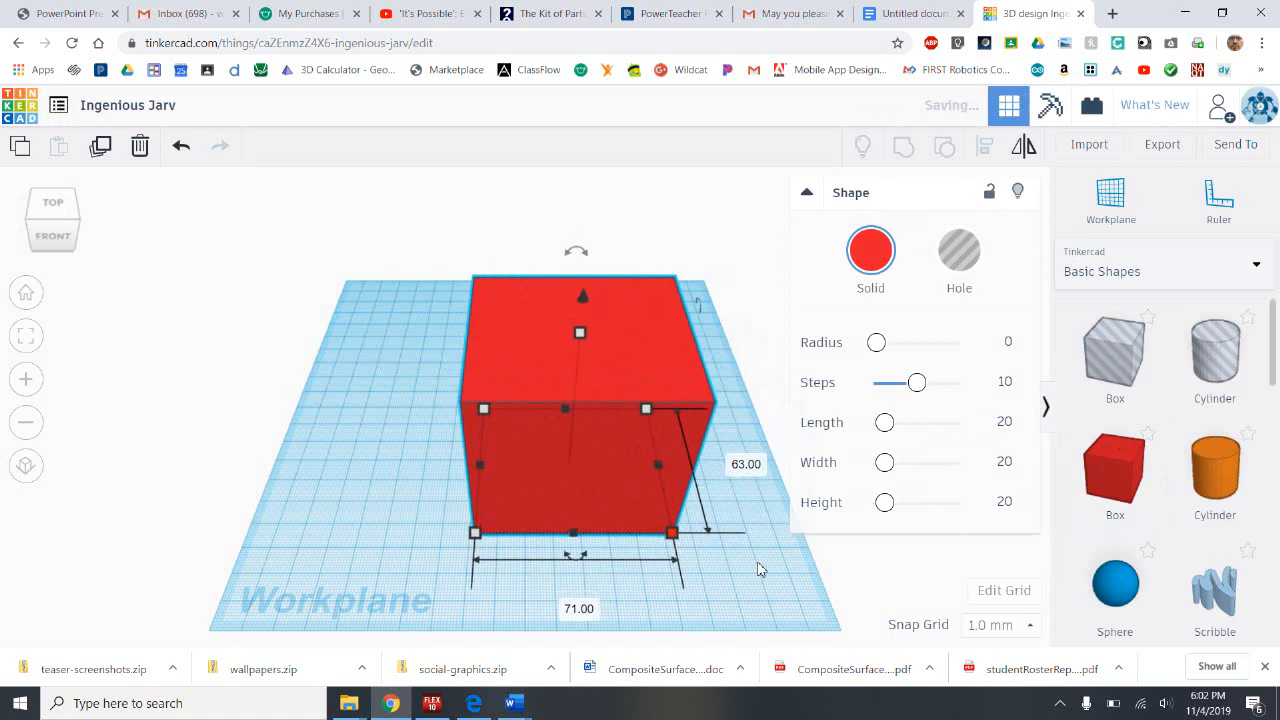
mouse_move(704, 540)
right_down()
mouse_move(700, 509)
mouse_move(726, 500)
mouse_move(720, 534)
mouse_move(680, 545)
right_up()
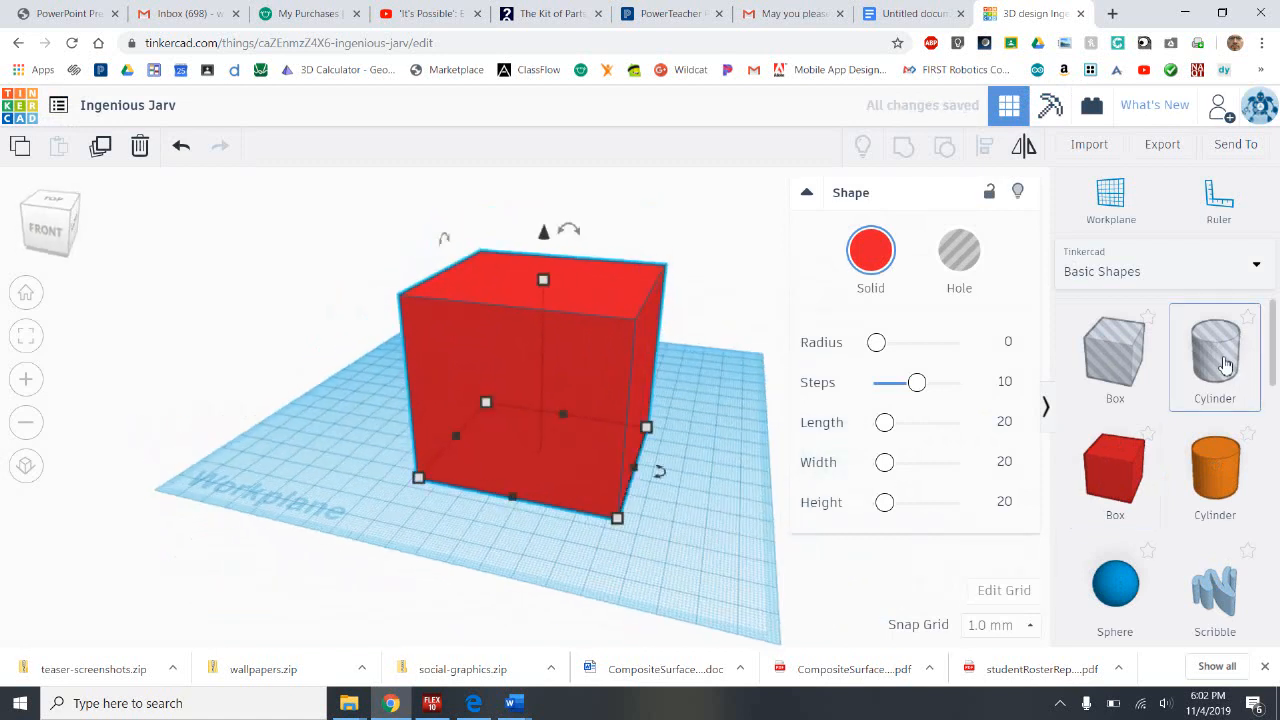
key(Escape)
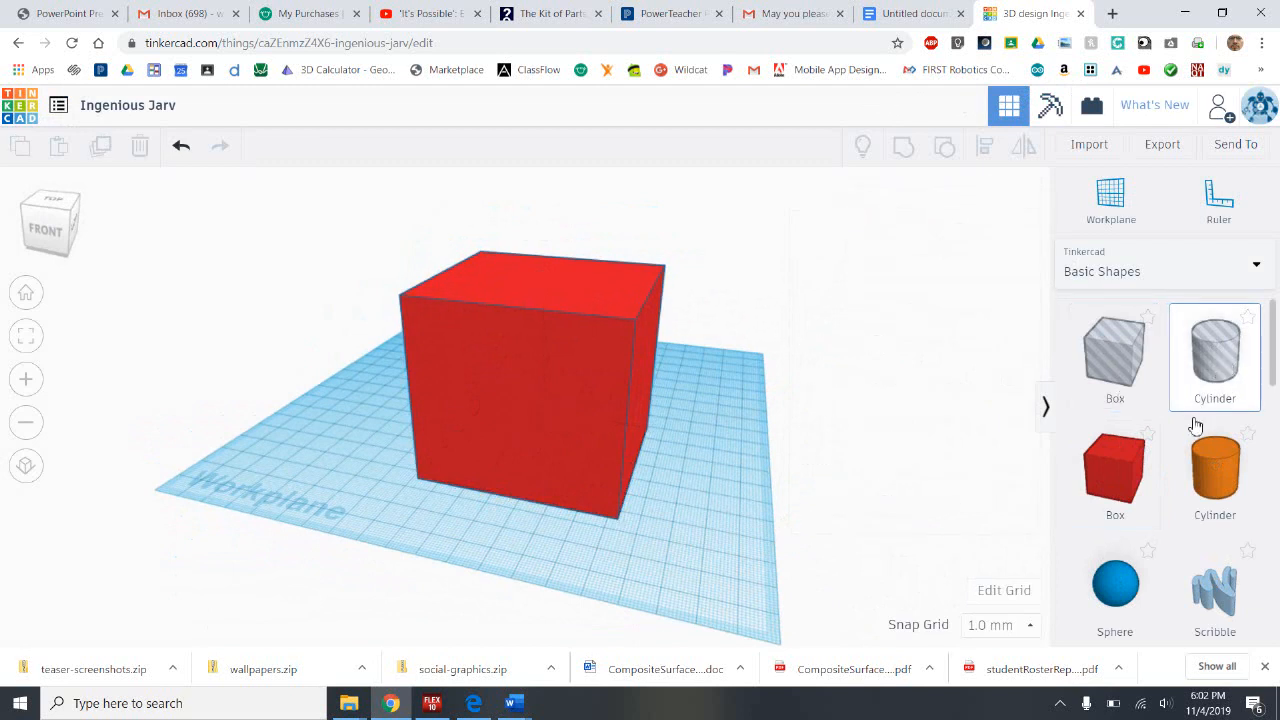
Step: Place a half sphere on the workplane by the box's front right corner and turn it into a hole
scroll(1164, 500, down, 1)
scroll(1164, 500, down, 3)
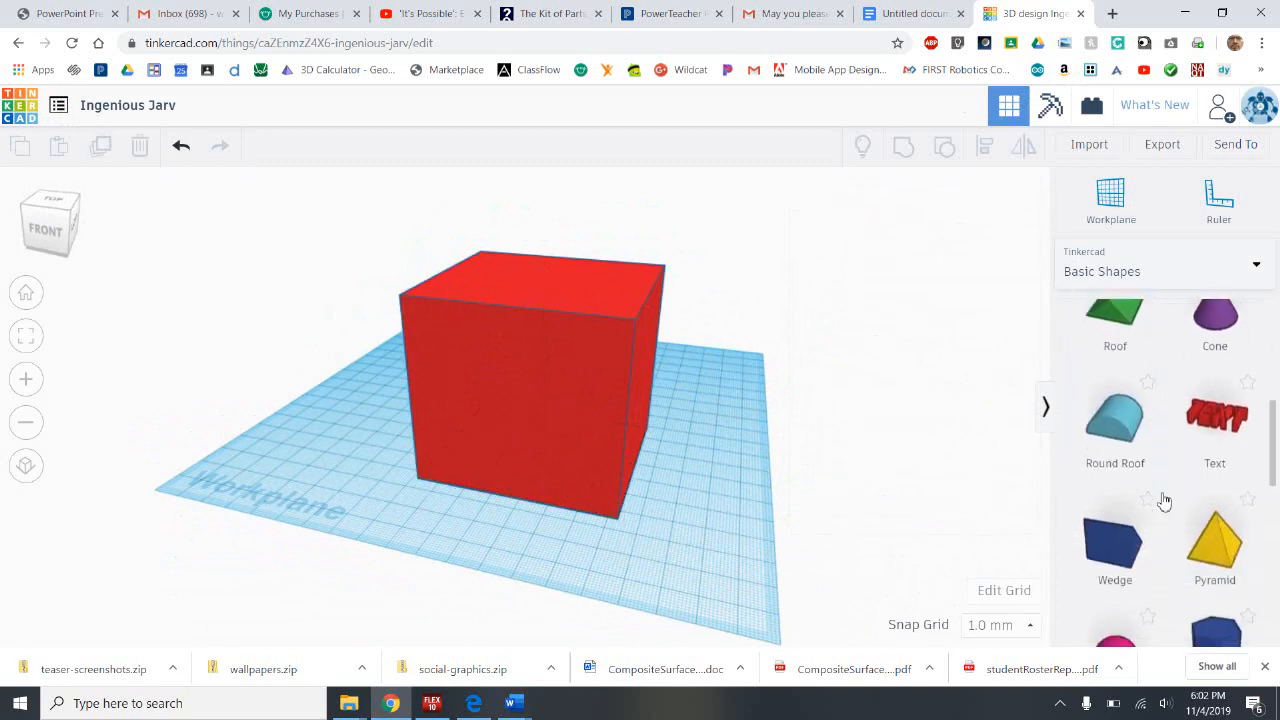
scroll(1164, 500, down, 1)
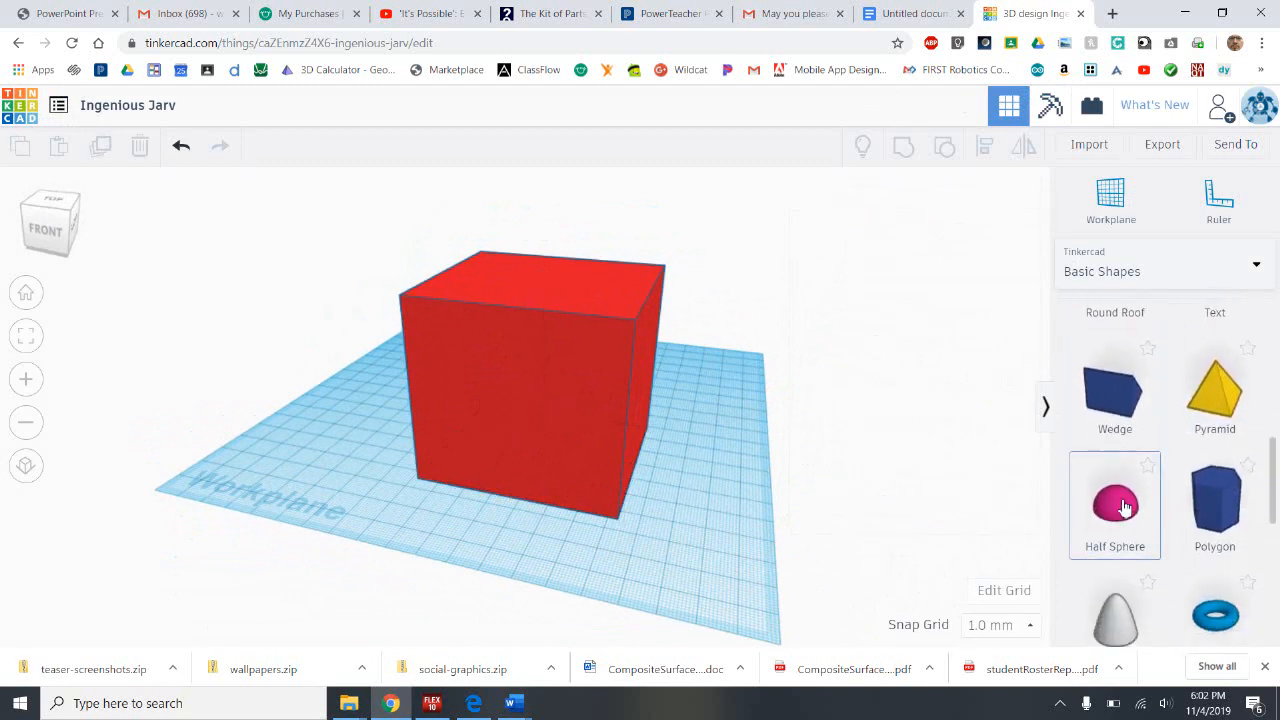
drag(915, 567, 694, 550)
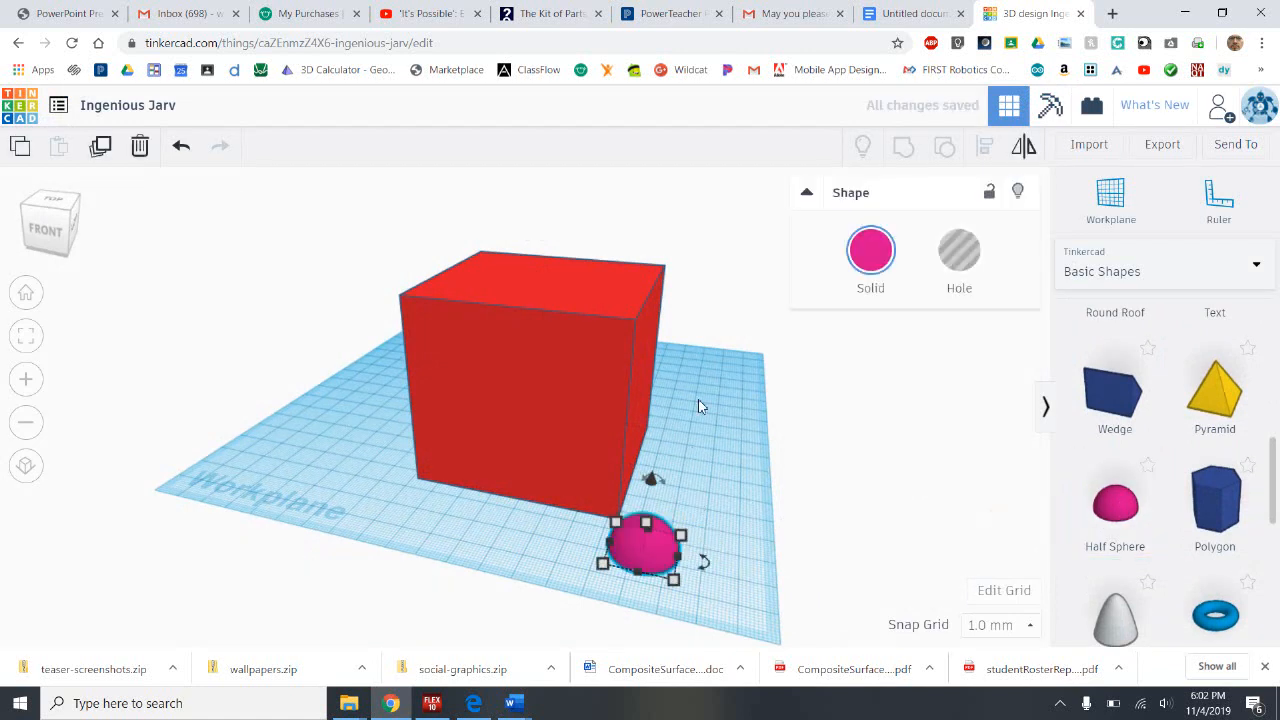
click(966, 255)
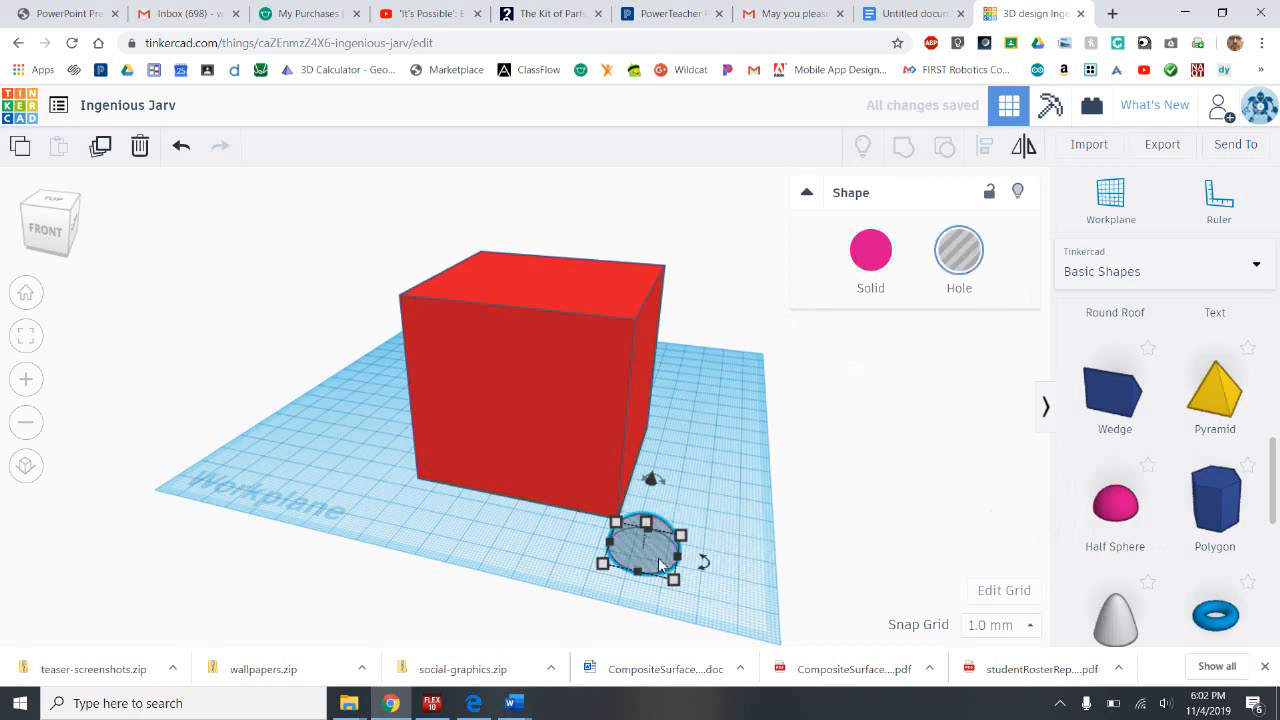
Step: Rotate the half-sphere hole 90° so its flat side stands upright and raise it about 49 mm
mouse_move(737, 586)
right_down()
mouse_move(677, 586)
mouse_move(755, 545)
mouse_move(749, 589)
mouse_move(760, 583)
right_up()
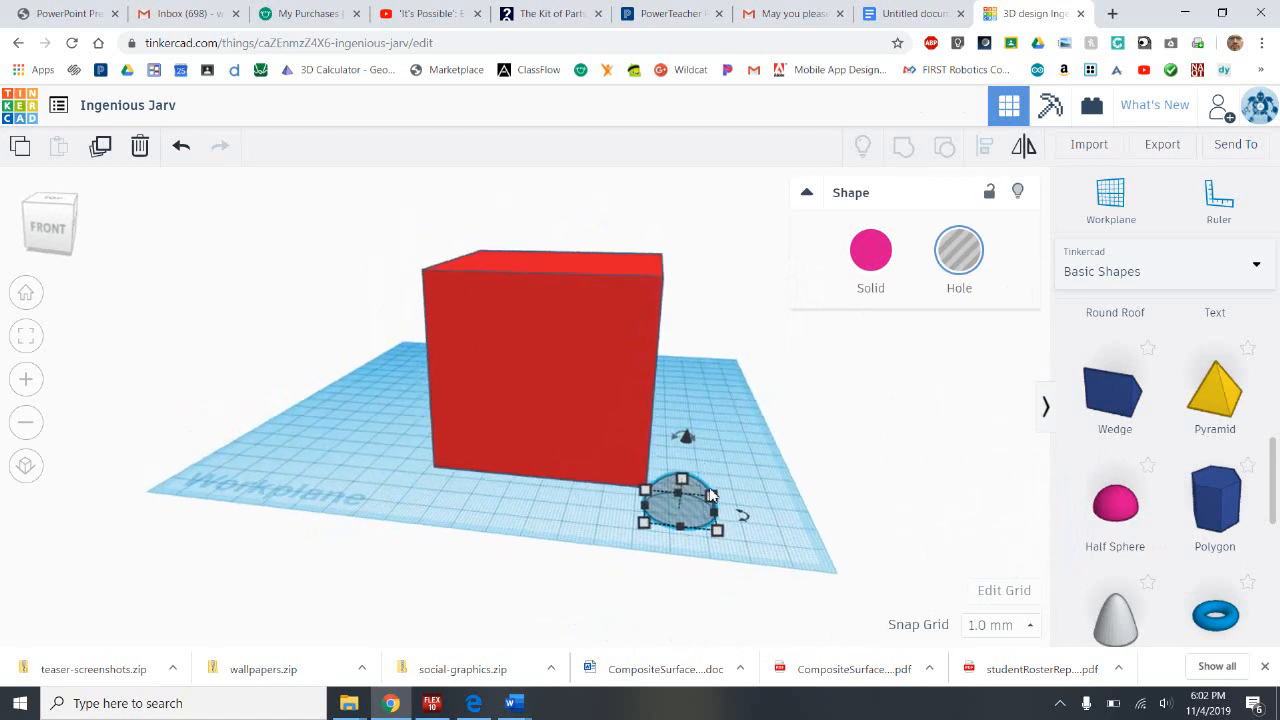
right_drag(743, 519, 530, 503)
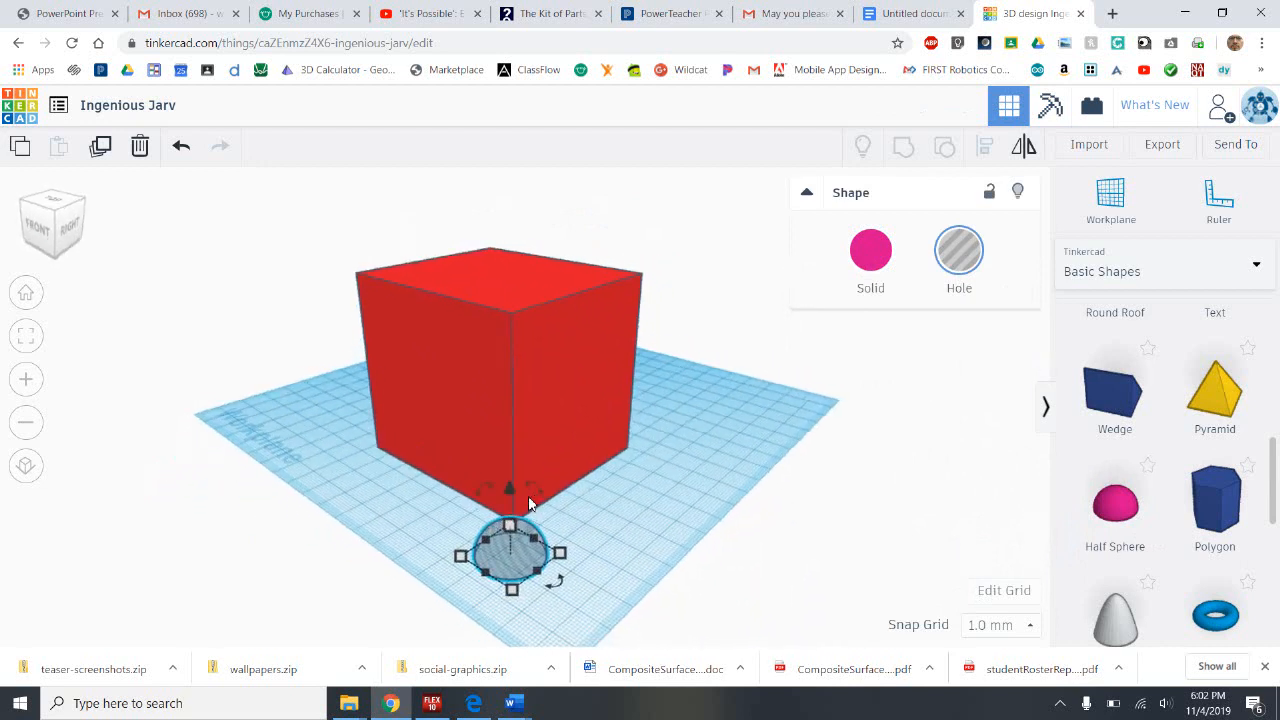
drag(487, 483, 470, 524)
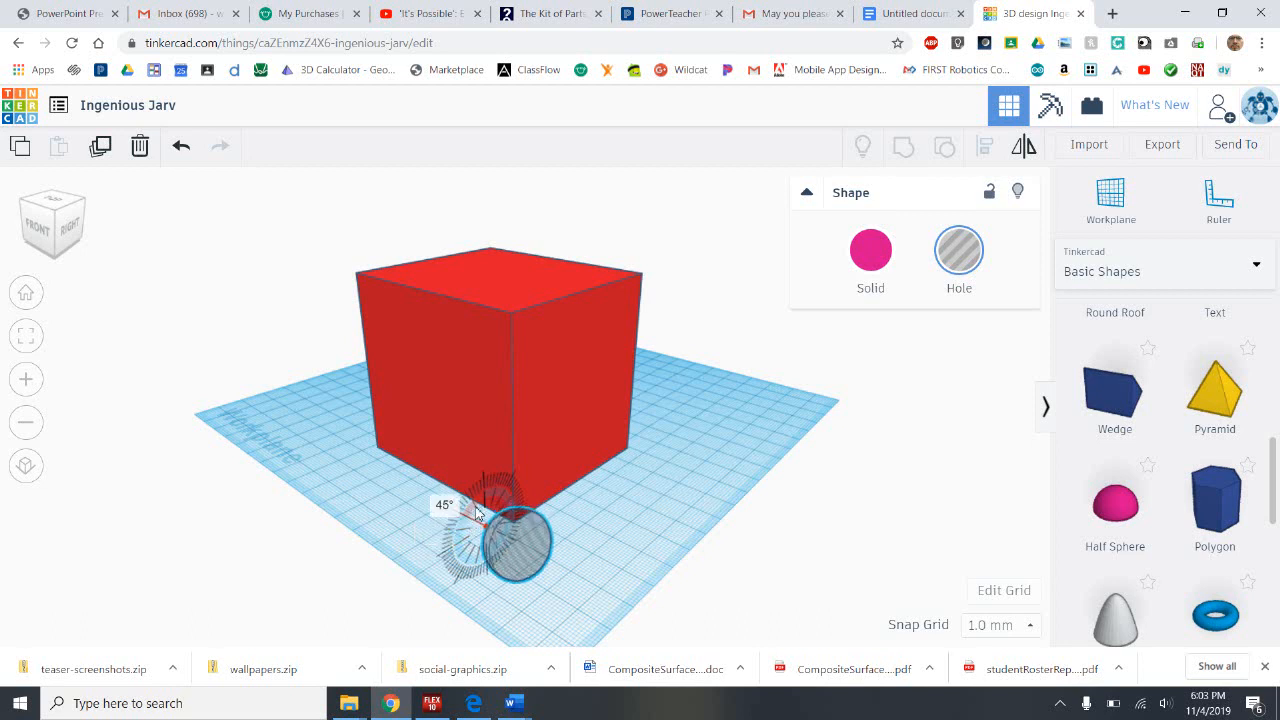
drag(477, 509, 468, 545)
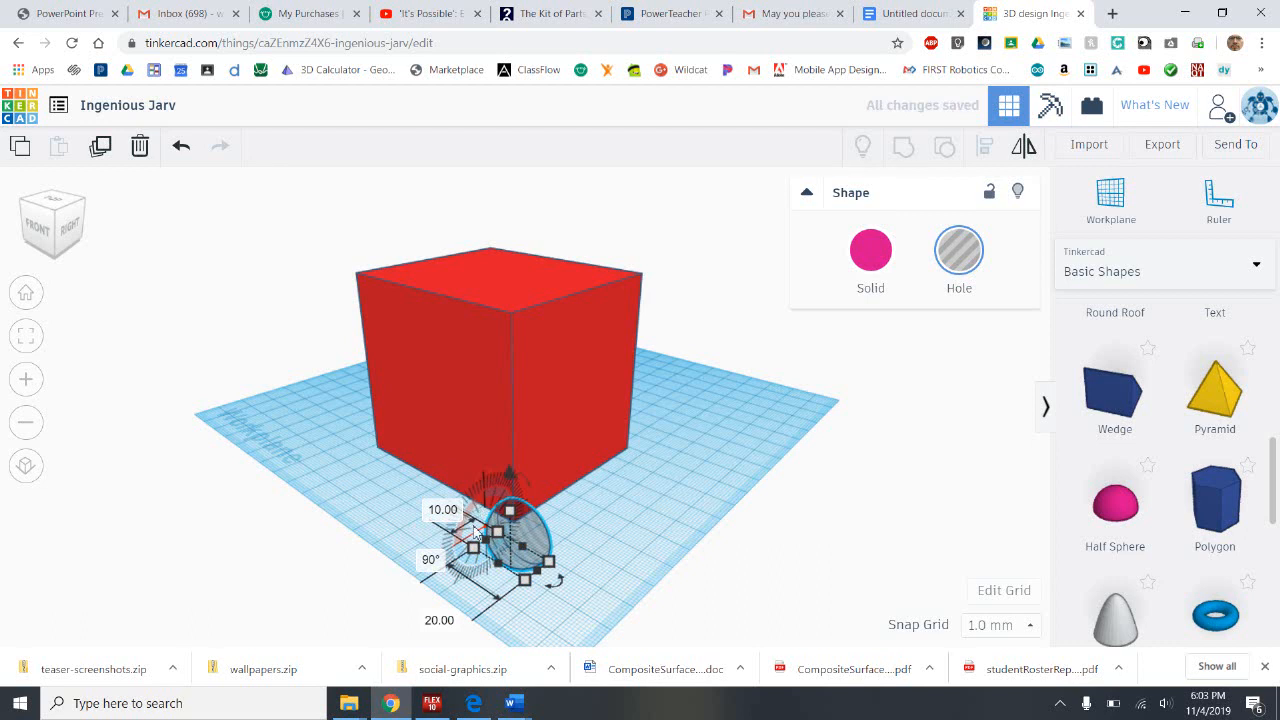
click(483, 464)
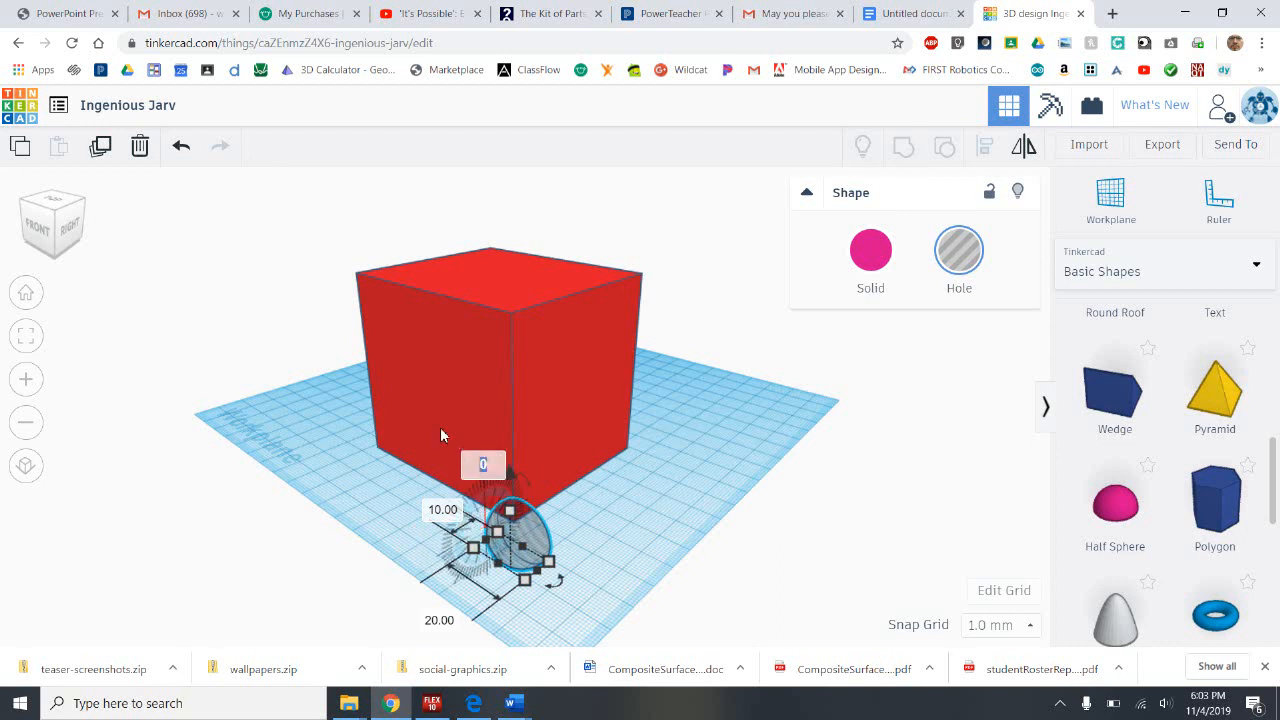
click(487, 480)
mouse_move(508, 525)
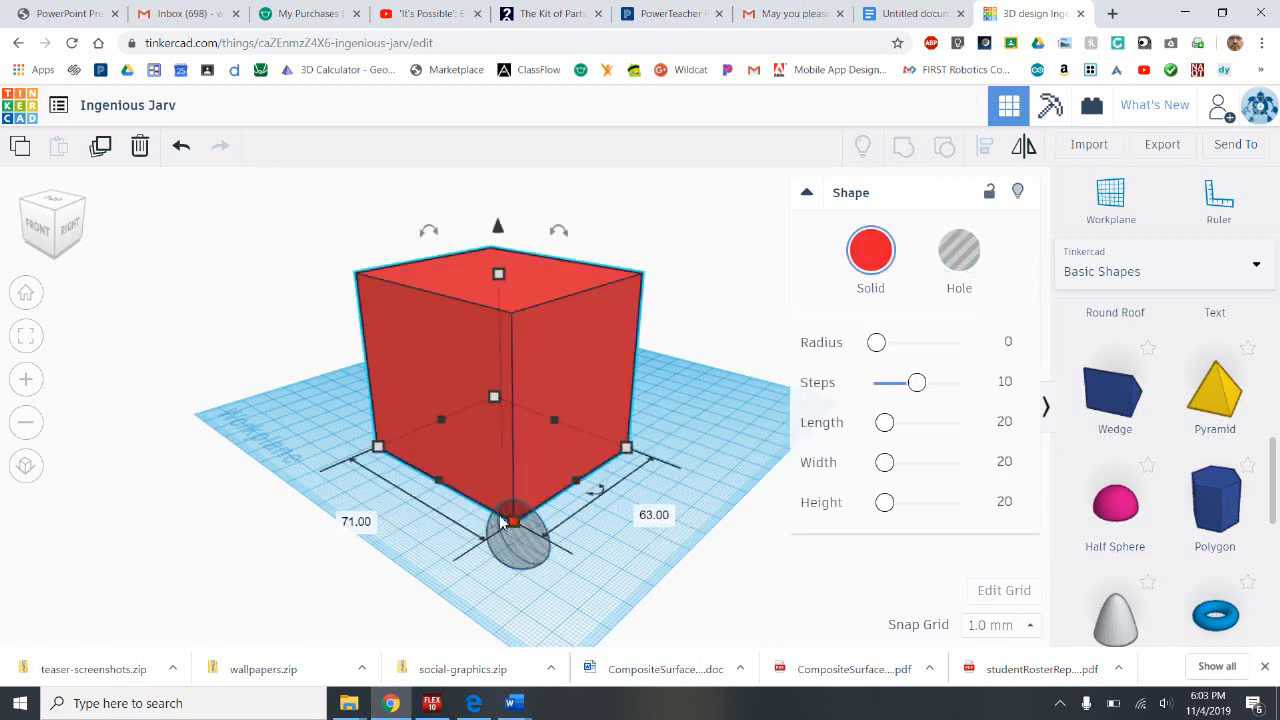
click(500, 548)
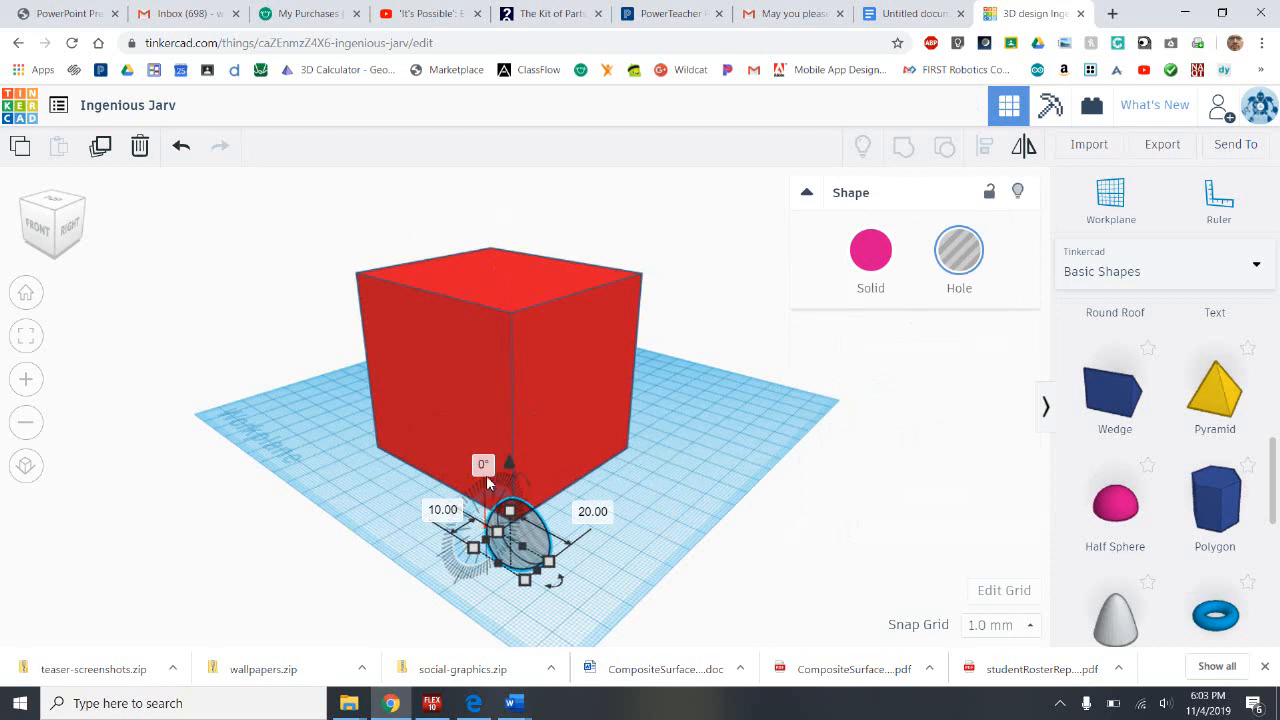
drag(520, 481, 597, 580)
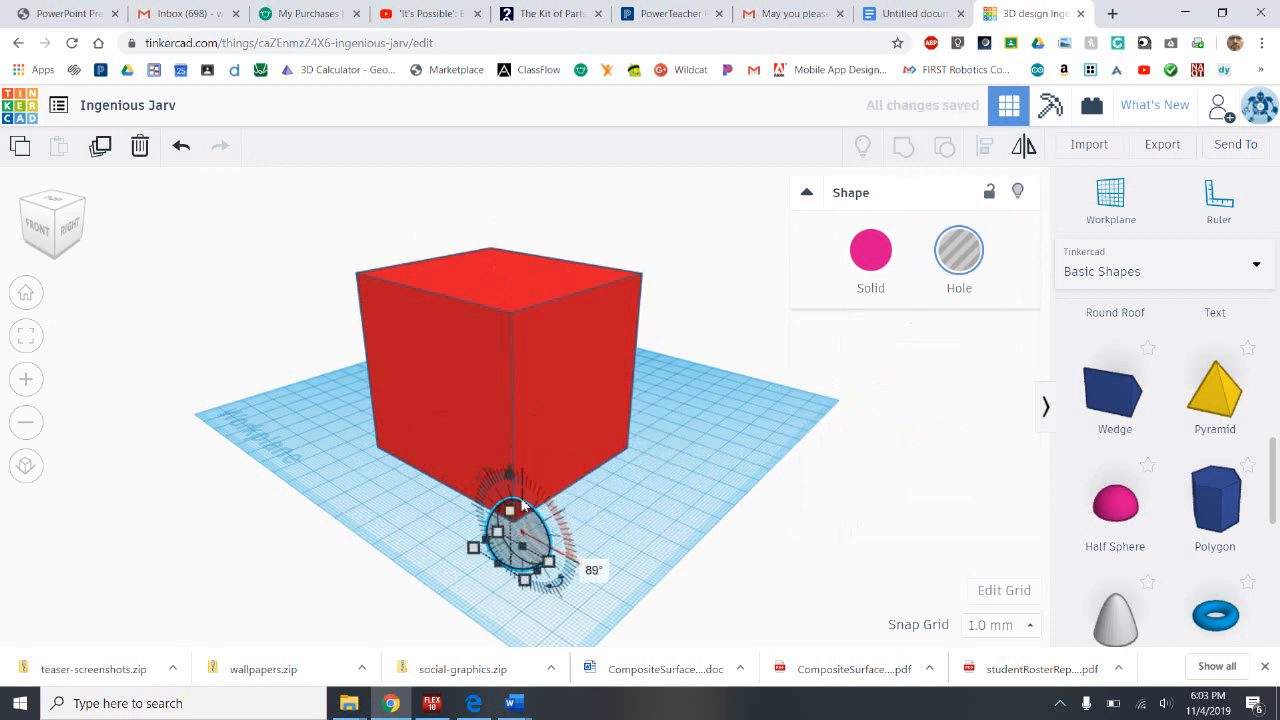
drag(511, 474, 510, 289)
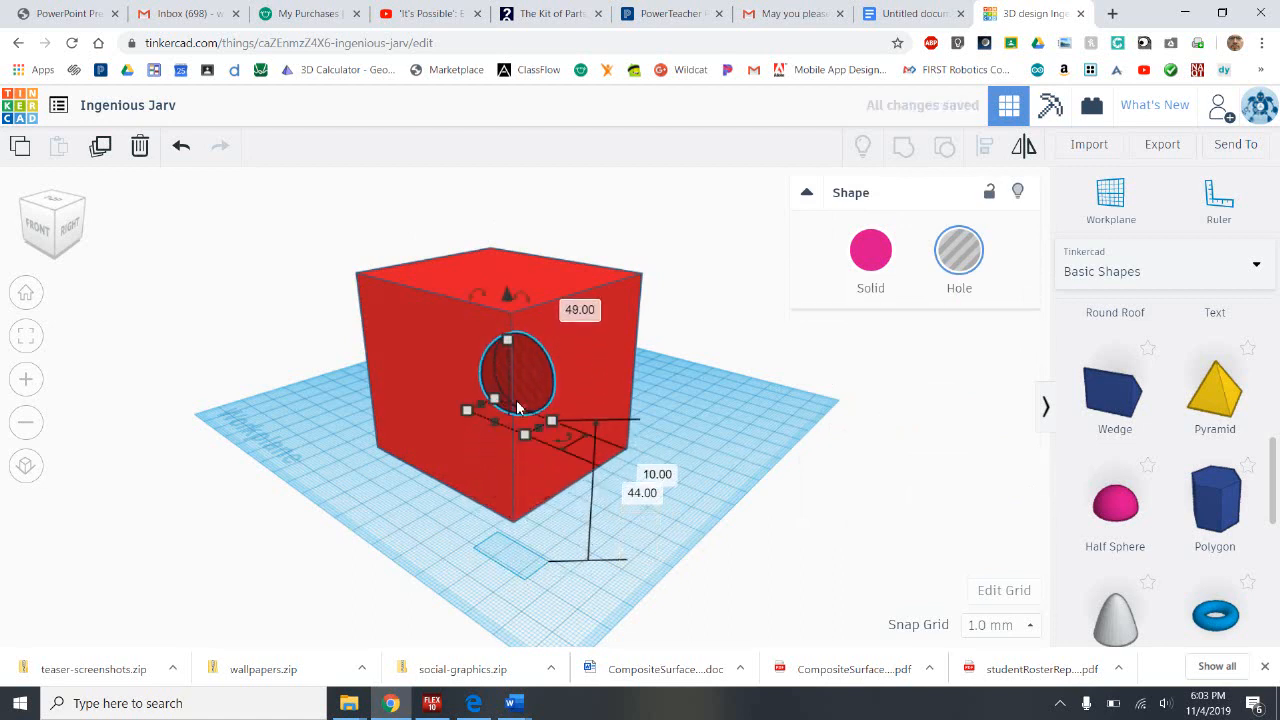
Step: Shift the half-sphere hole sideways from the box's front right corner towards the middle of the front face
drag(312, 437, 462, 500)
right_drag(343, 462, 464, 456)
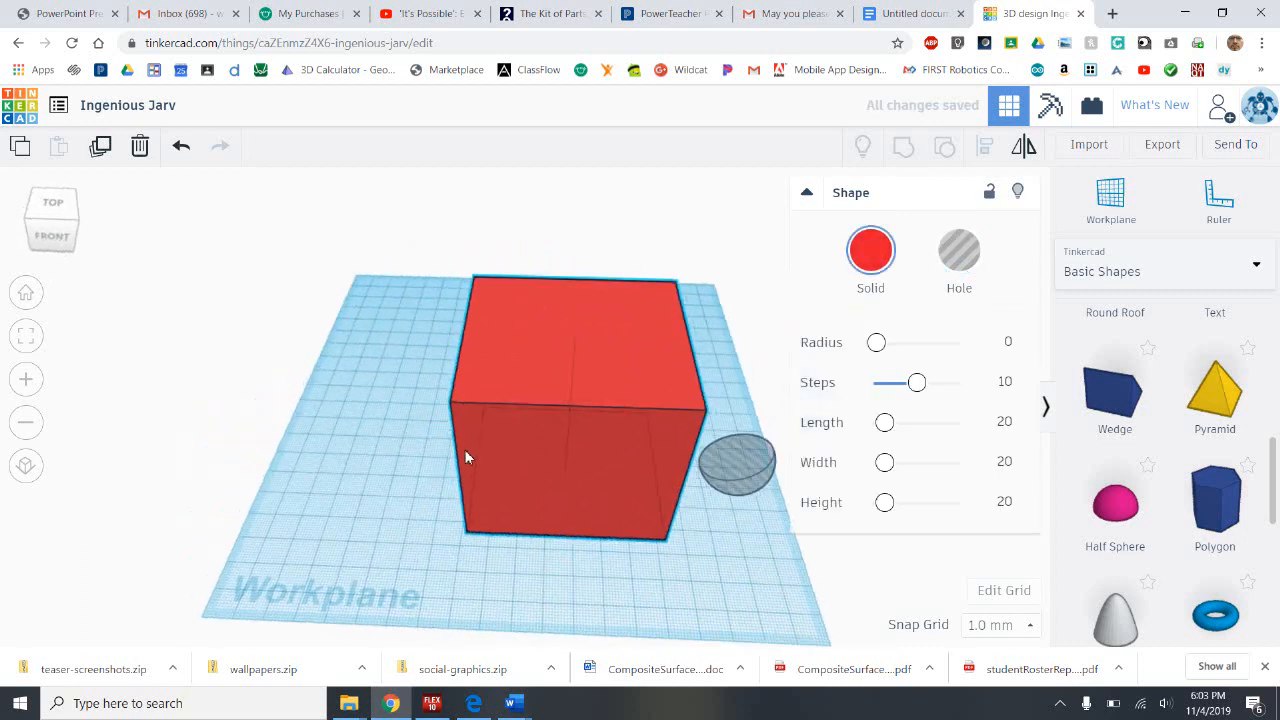
click(742, 436)
key(Left)
key(Left)
key(Left)
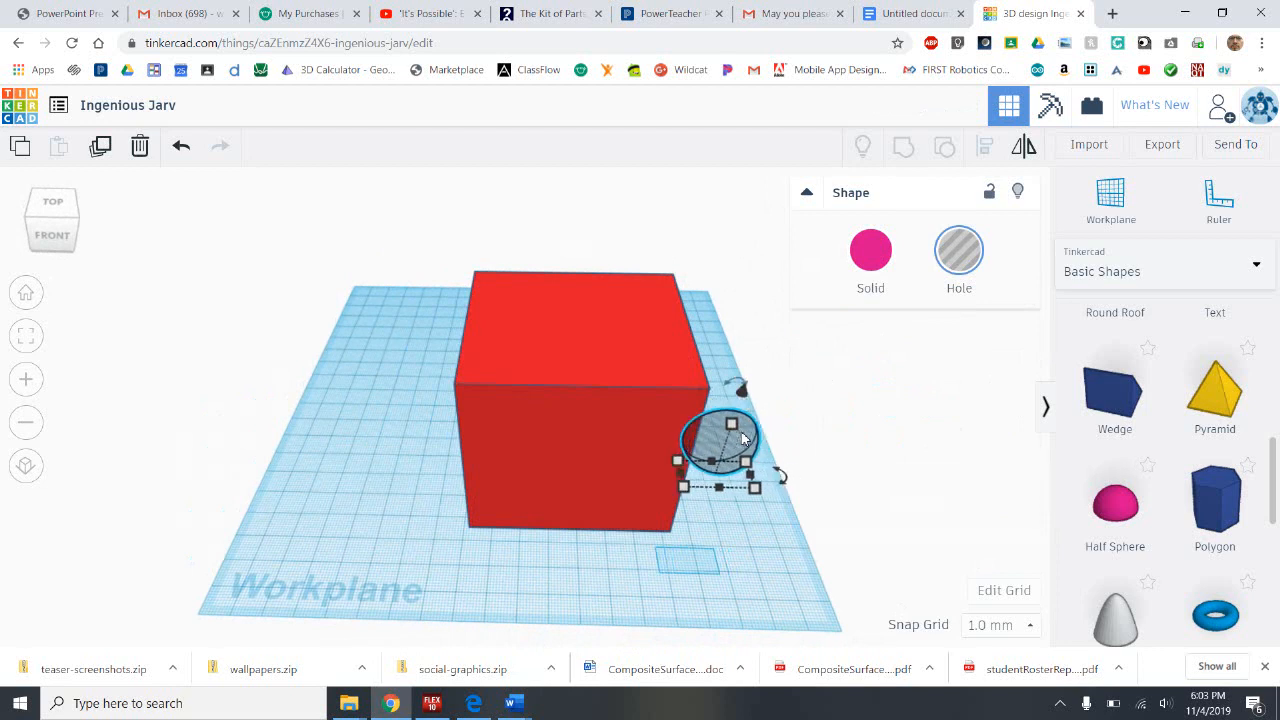
key(Left)
key(Left)
key(Left)
key(Left)
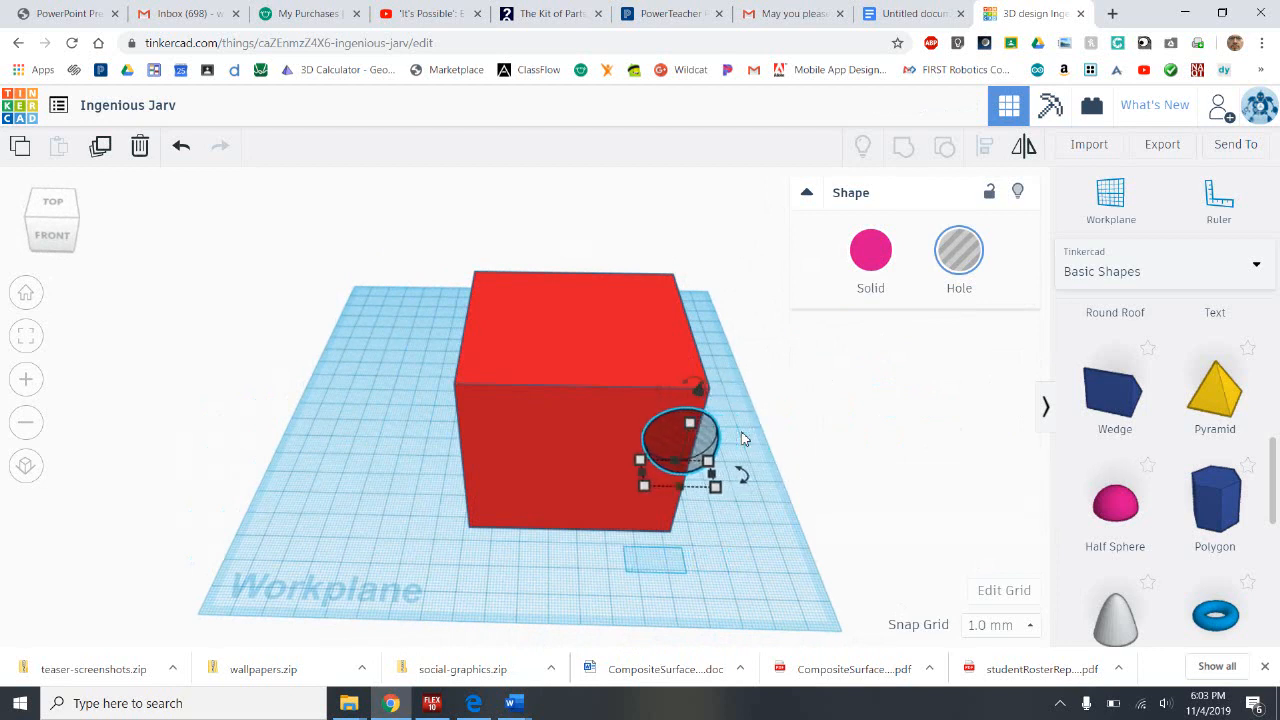
key(Left)
key(Left)
key(Left)
key(Left)
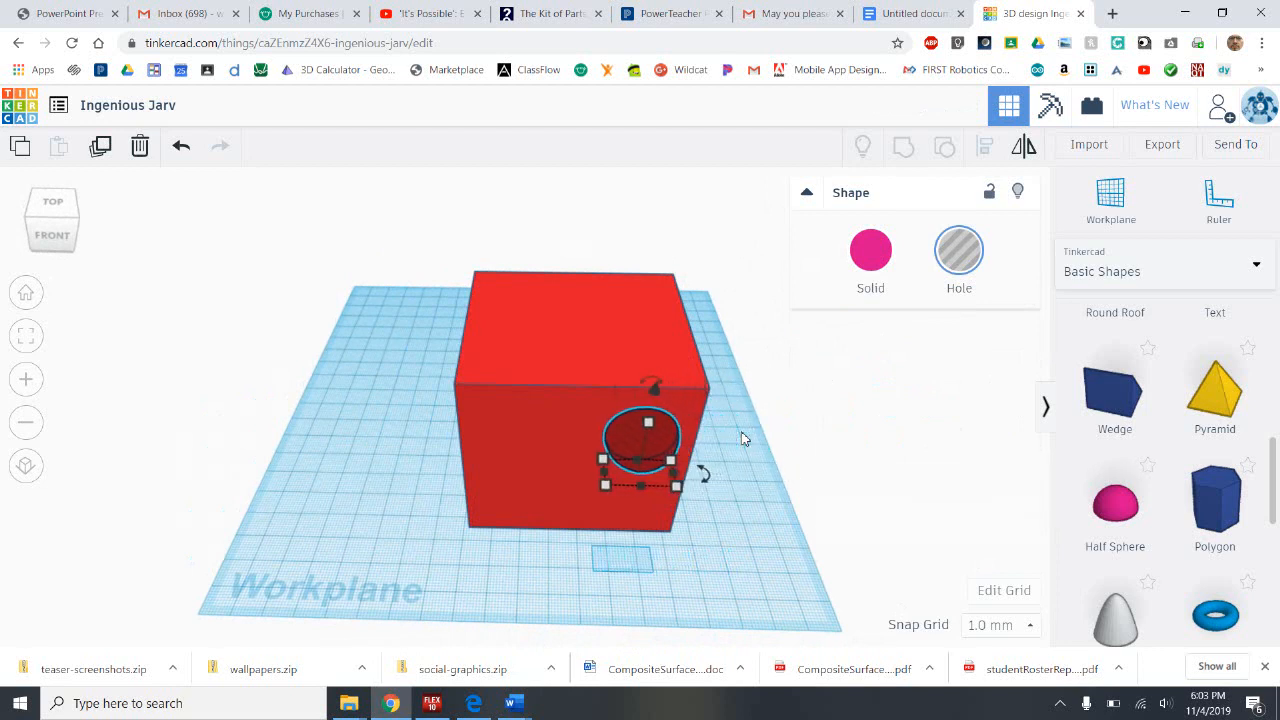
key(Left)
key(Left)
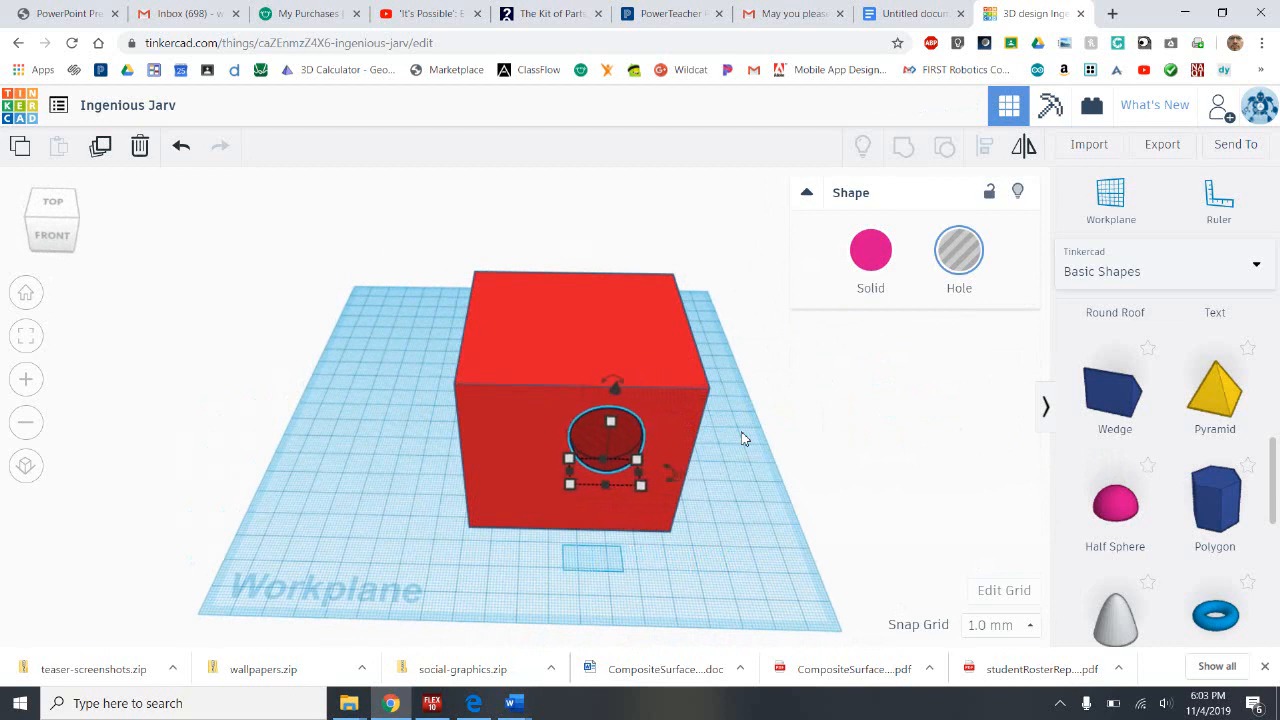
Step: Rotate the half-sphere hole 180° and move it back until its flat side is nearly flush with the box's front face
mouse_move(674, 472)
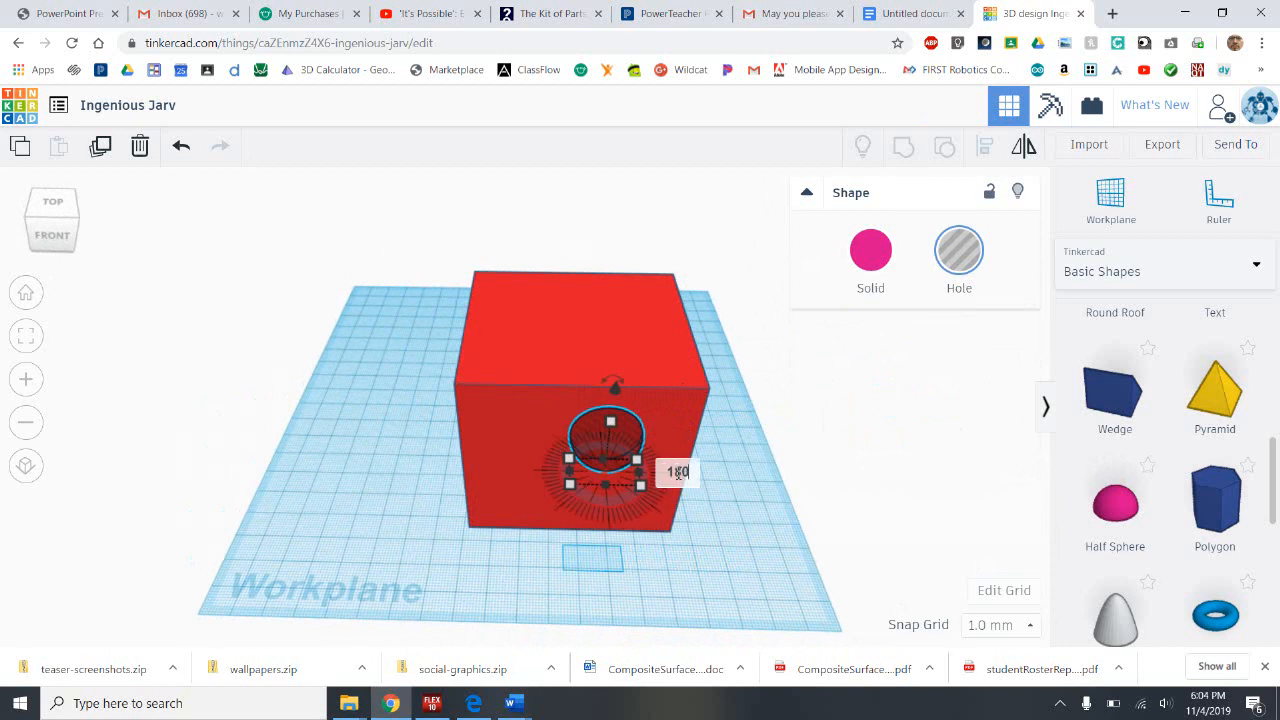
key(Return)
right_drag(704, 488, 646, 521)
click(543, 528)
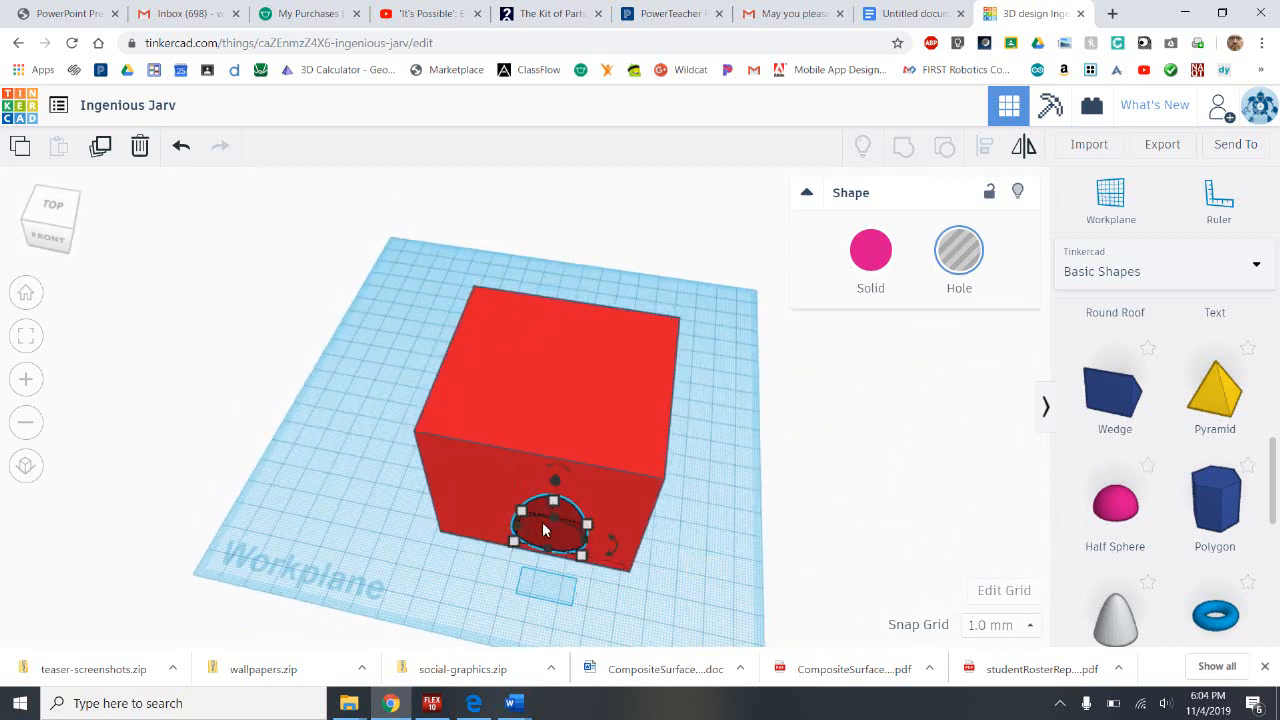
key(Up)
key(Up)
key(Up)
key(Up)
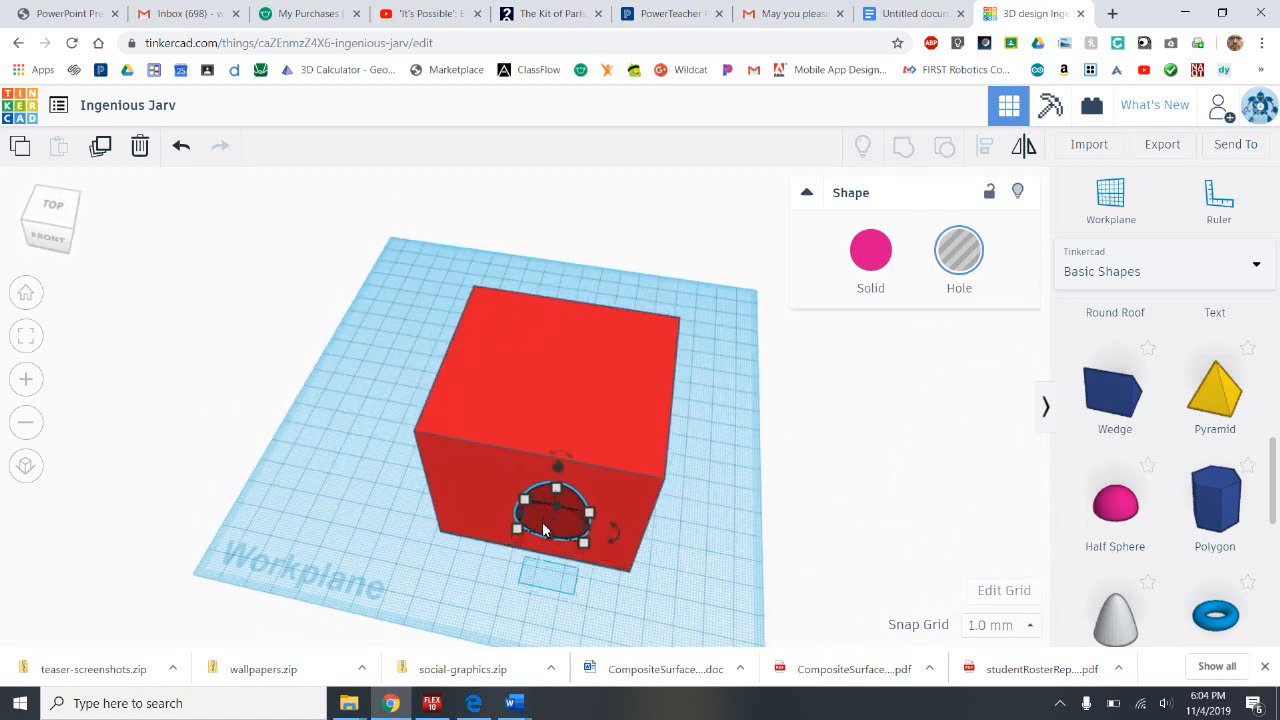
key(Up)
key(Up)
key(Up)
key(Up)
key(Up)
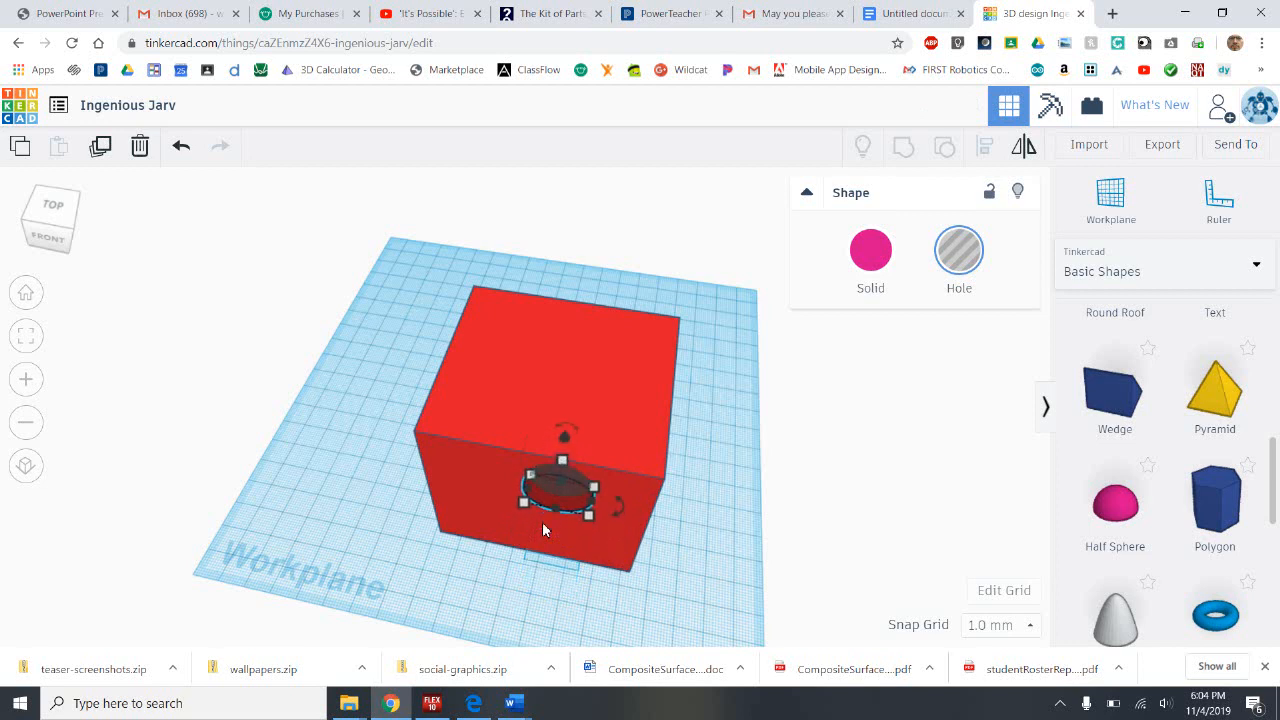
key(Up)
key(Up)
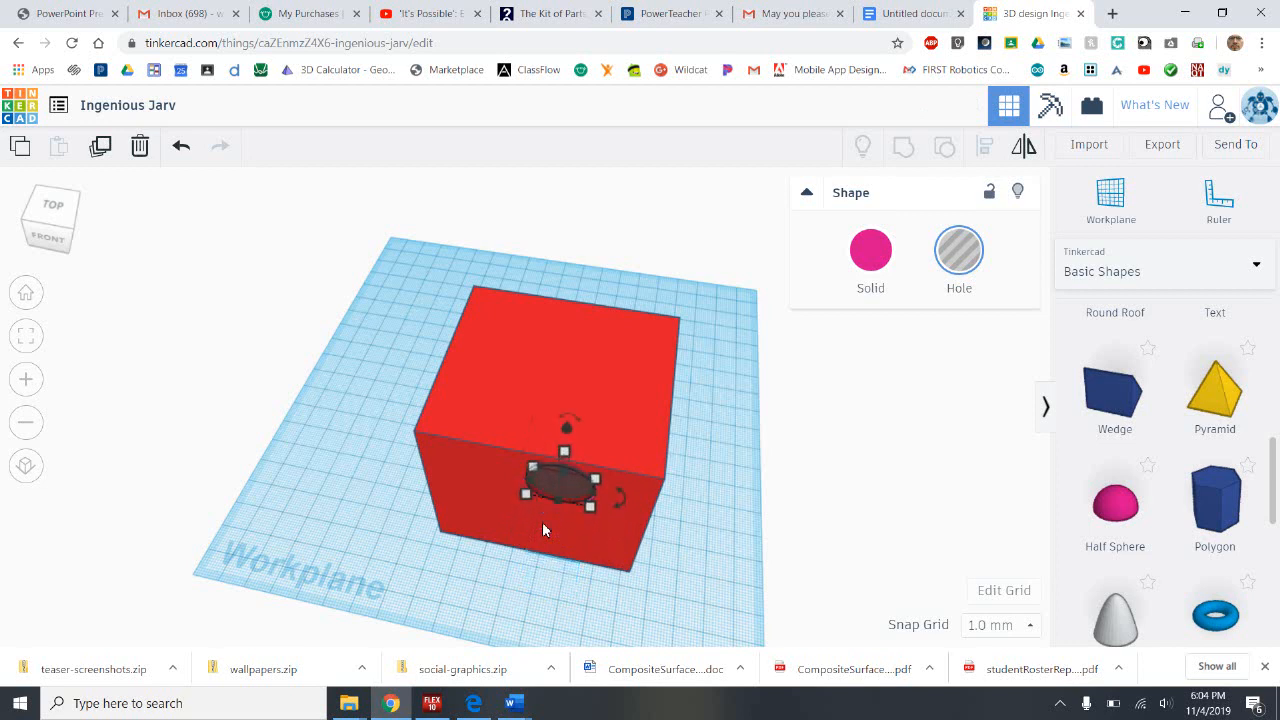
Step: Group the box with the half-sphere hole to cut a round hollow into the front face
scroll(540, 520, up, 5)
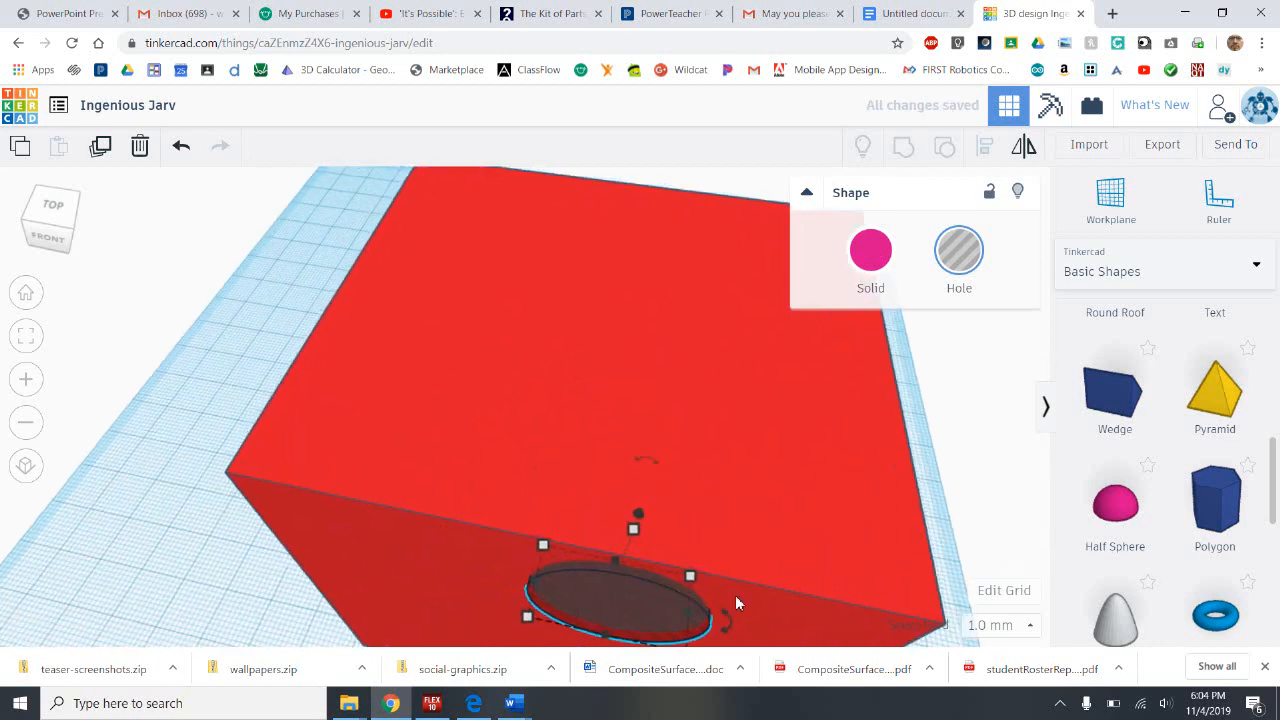
right_drag(803, 609, 537, 518)
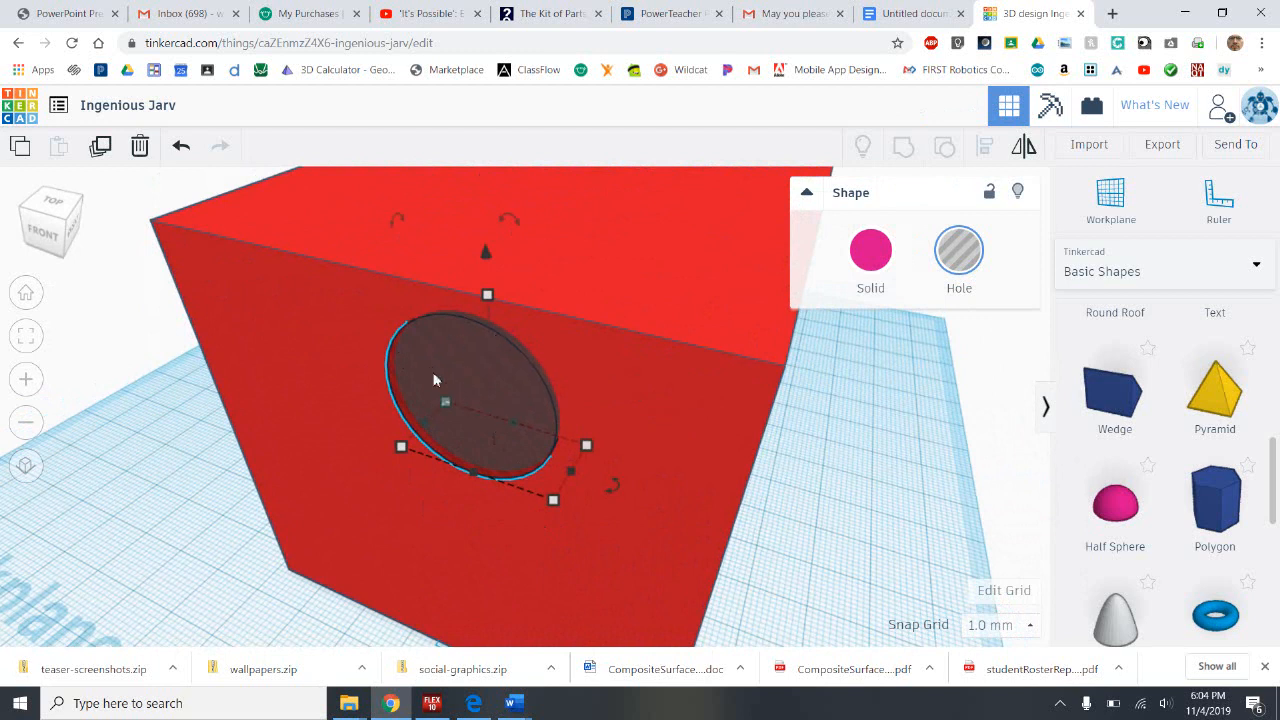
shift+click(686, 255)
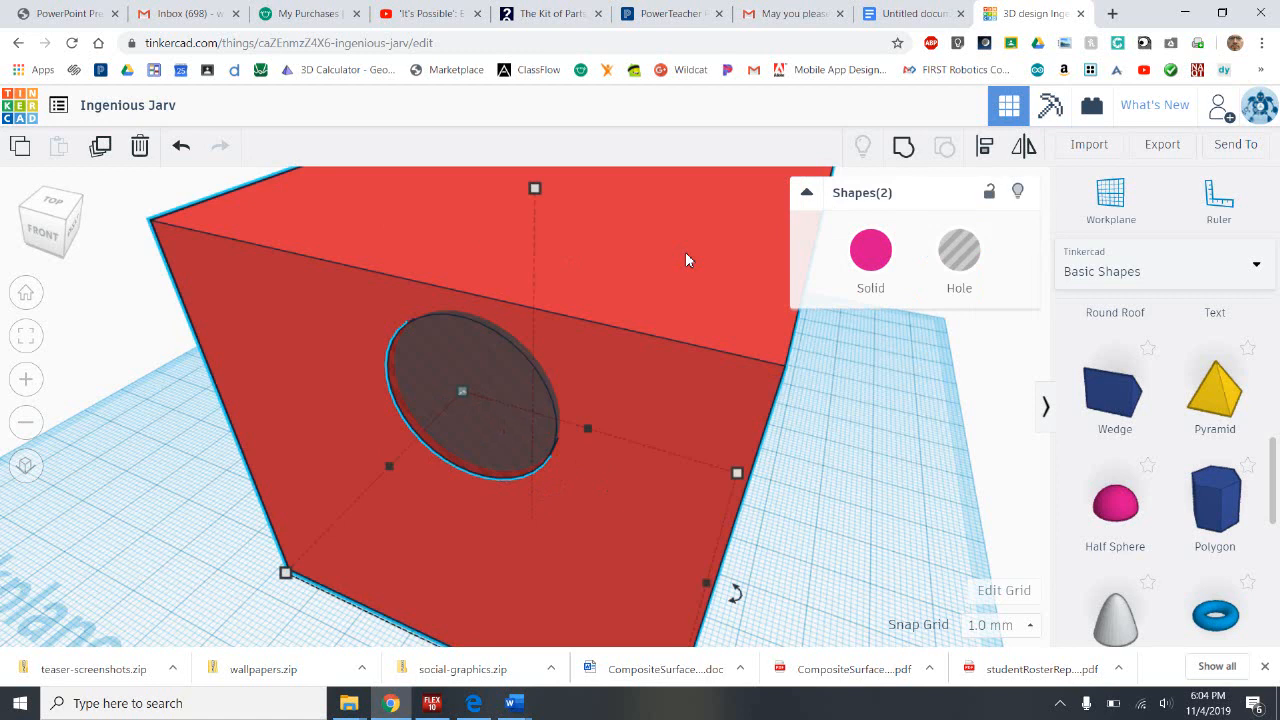
scroll(867, 420, down, 5)
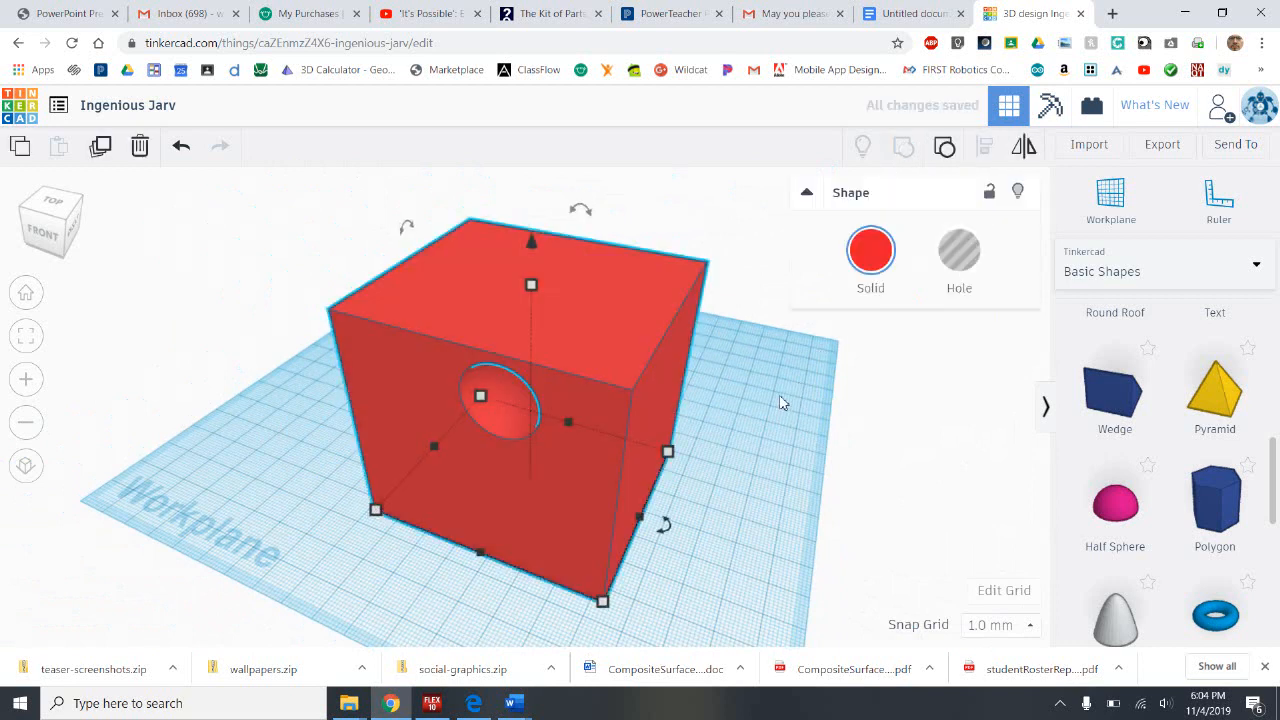
Step: Place a solid cylinder from the basic shapes on the workplane beside the box's right face
right_drag(484, 608, 450, 595)
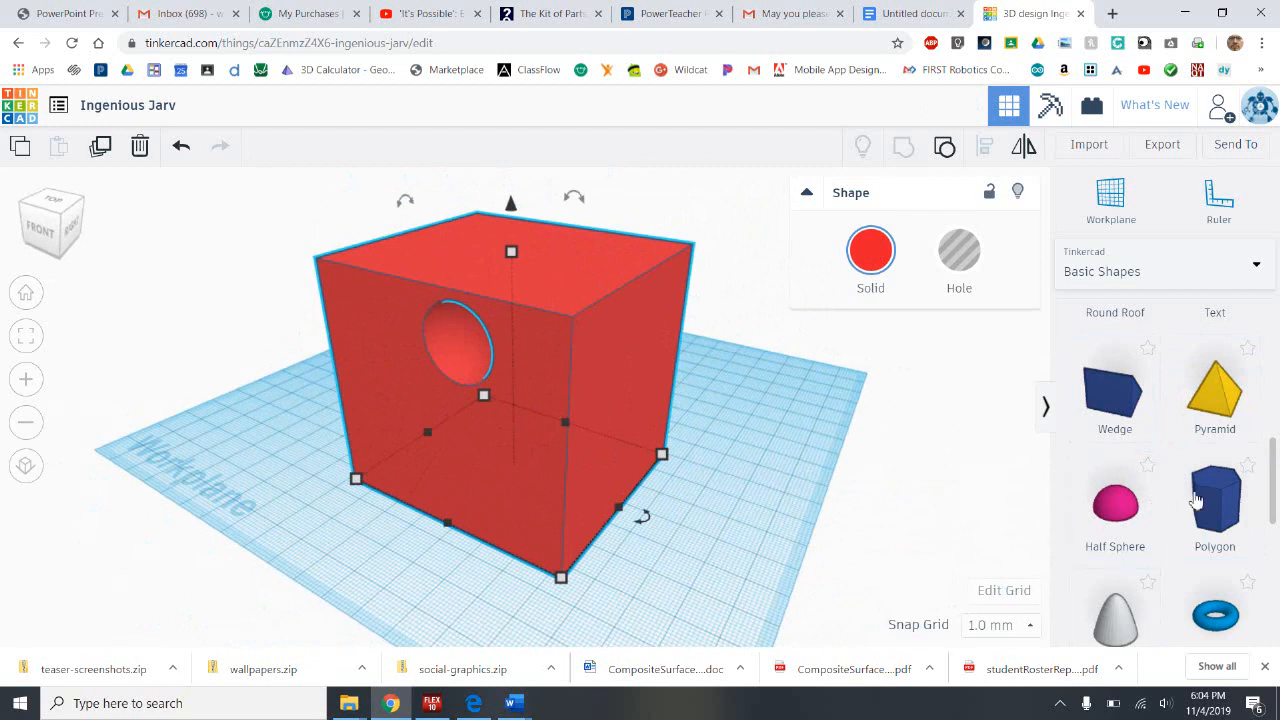
scroll(1191, 490, up, 5)
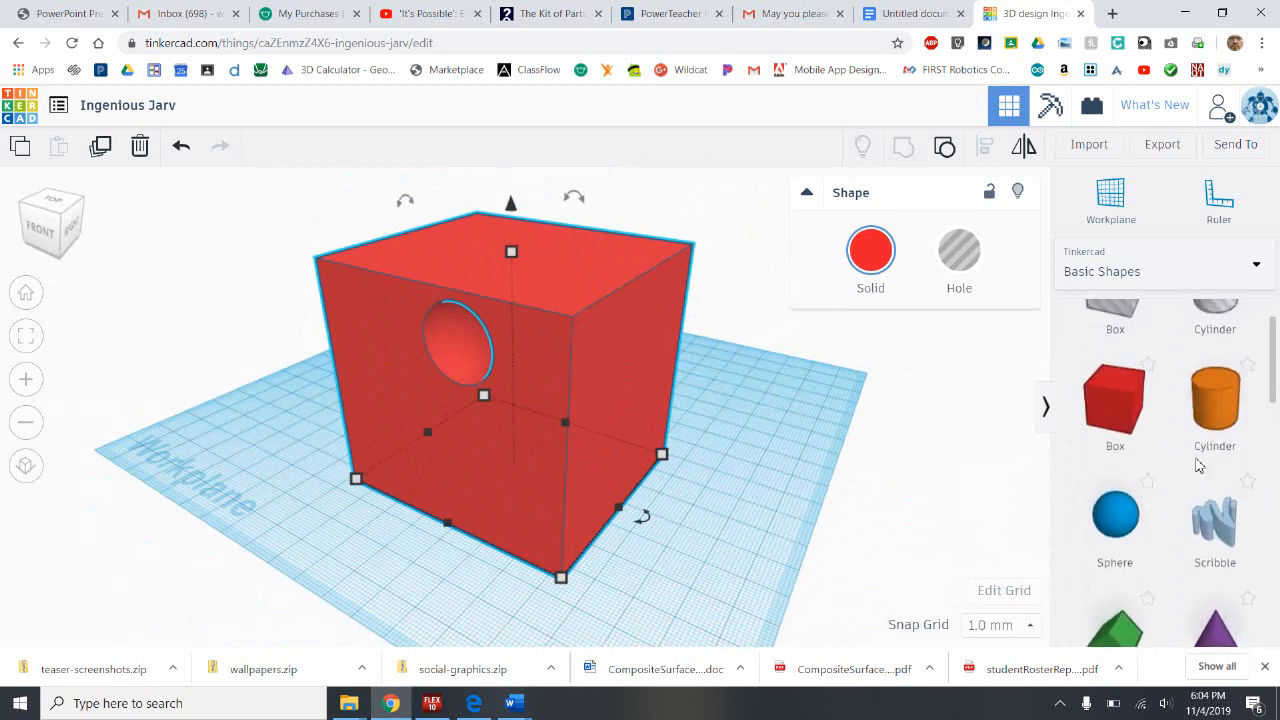
drag(1222, 404, 672, 476)
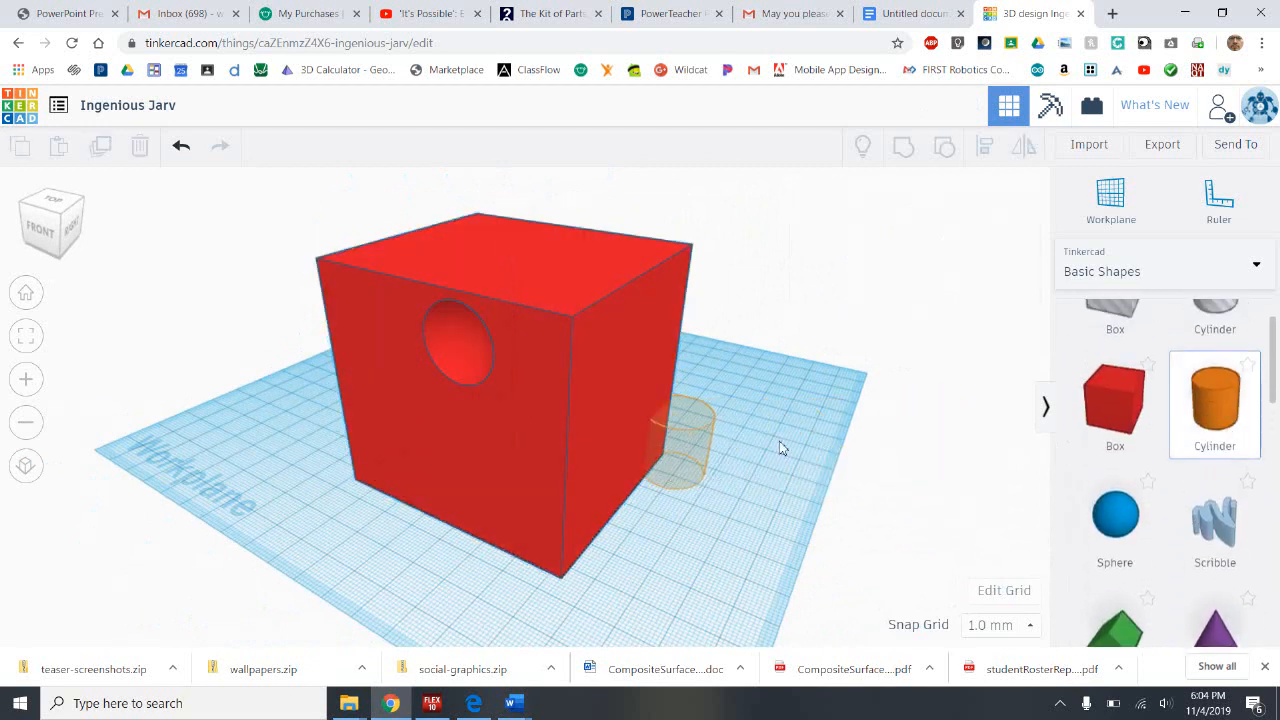
Step: Lay the cylinder on its side with its axis running front to back and raise it 33 mm above the workplane
right_drag(737, 449, 588, 453)
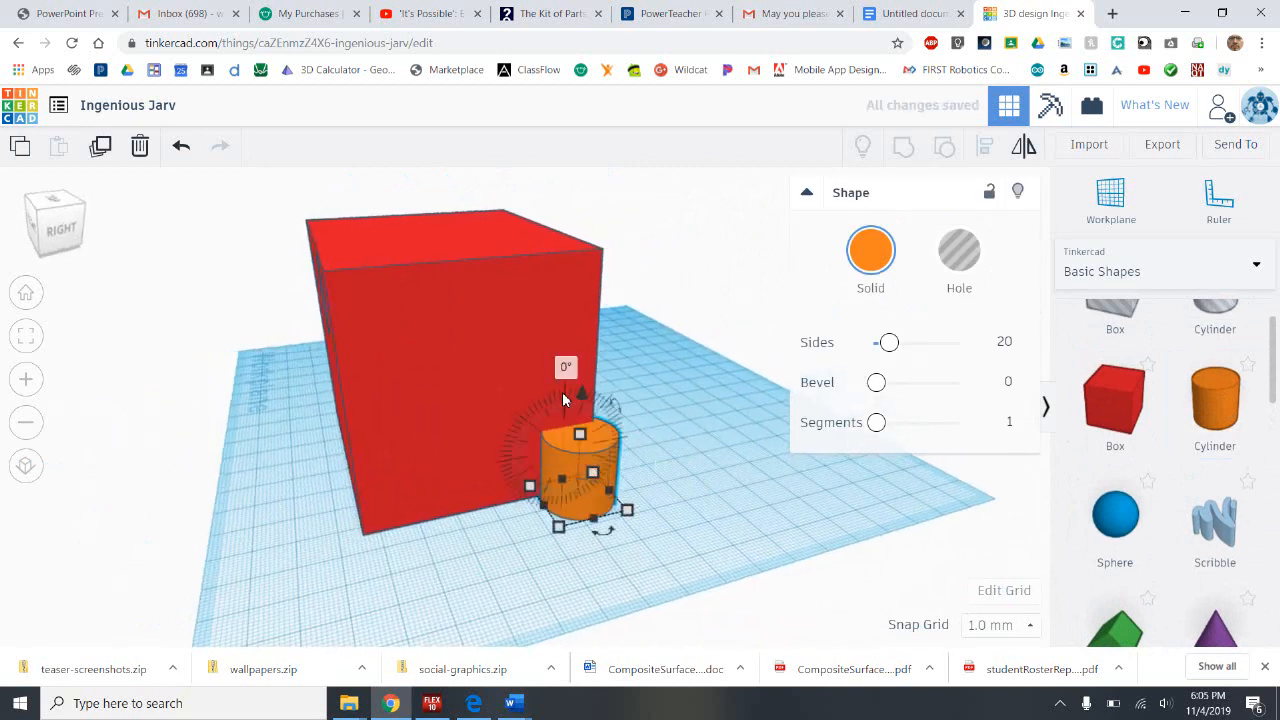
drag(563, 395, 521, 456)
drag(581, 401, 572, 281)
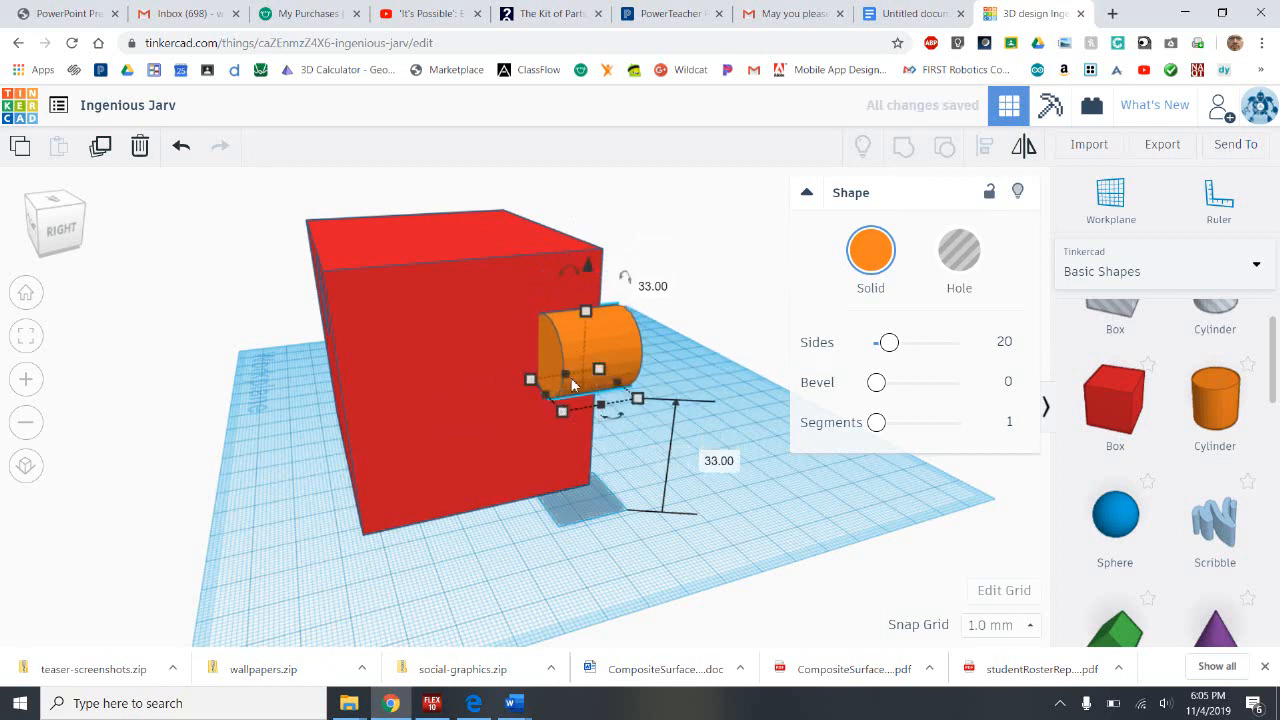
Step: Move the raised cylinder sideways through the box's right face until it sits within the box's width
right_drag(275, 535, 515, 430)
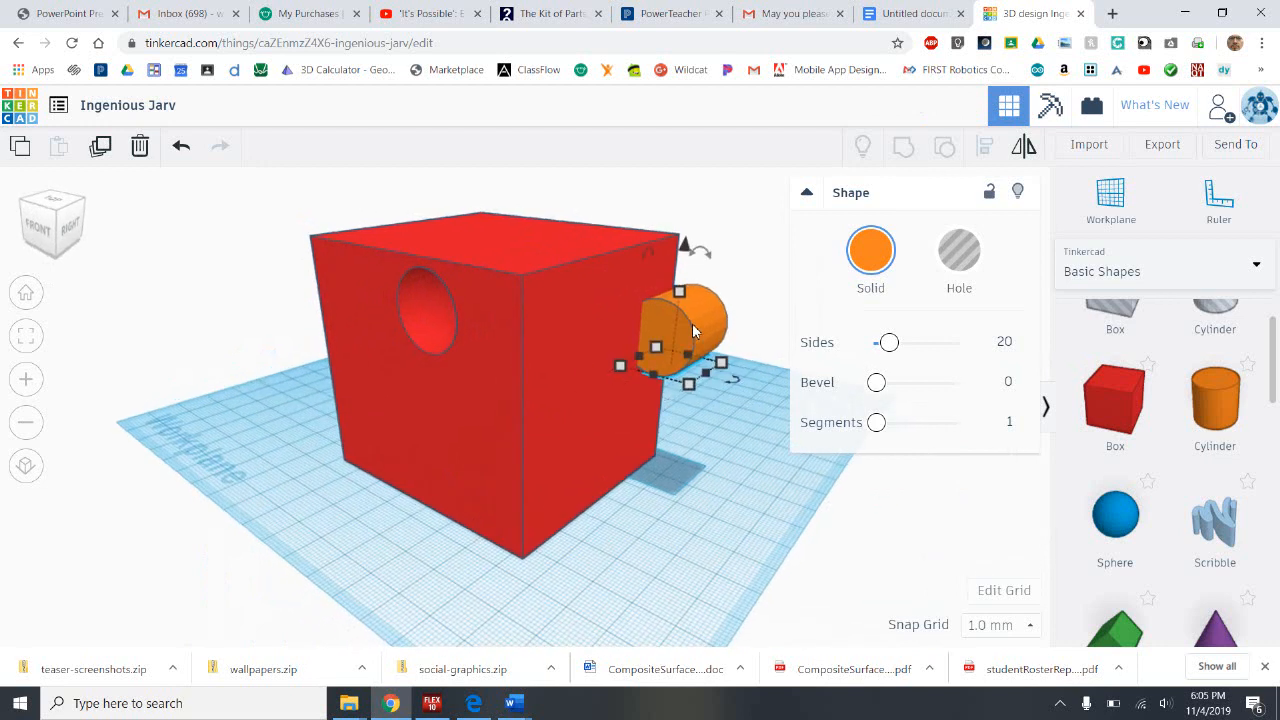
key(Left)
key(Left)
key(Left)
key(Left)
key(Left)
key(Left)
key(Left)
key(Left)
key(Left)
key(Left)
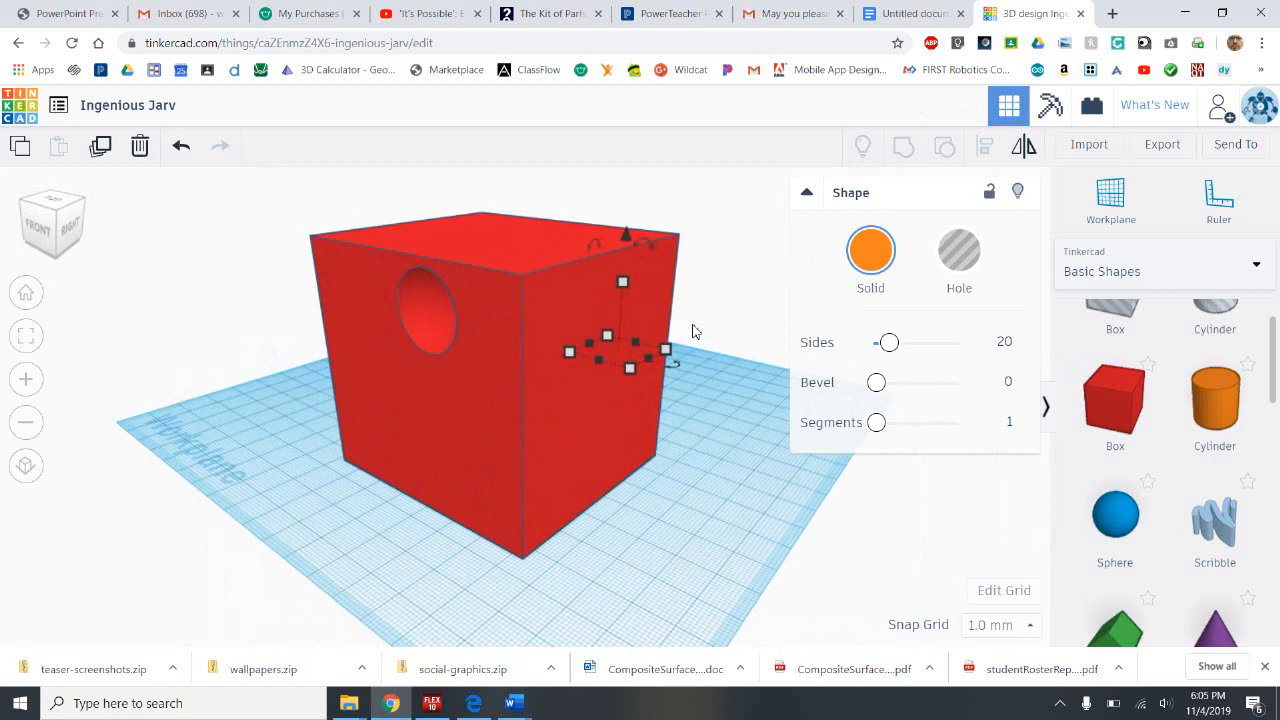
Step: Set the cylinder's front-to-back length to 100 mm
right_drag(771, 443, 530, 395)
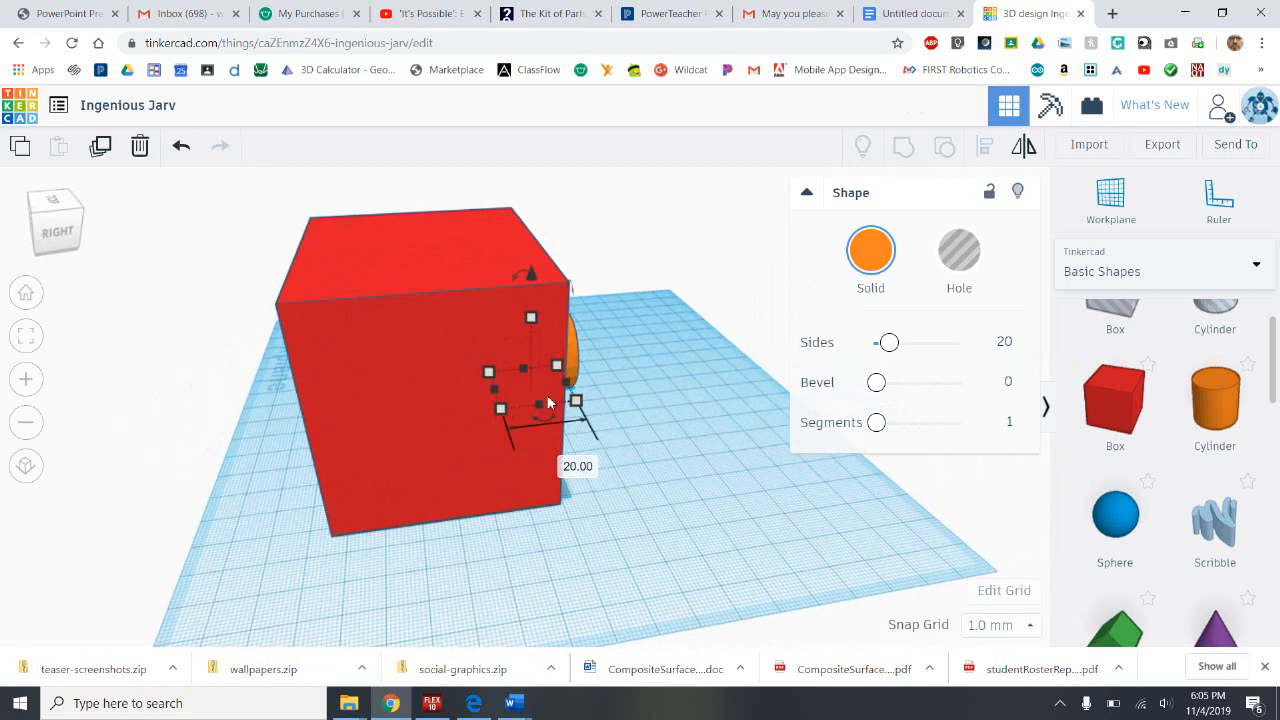
click(577, 467)
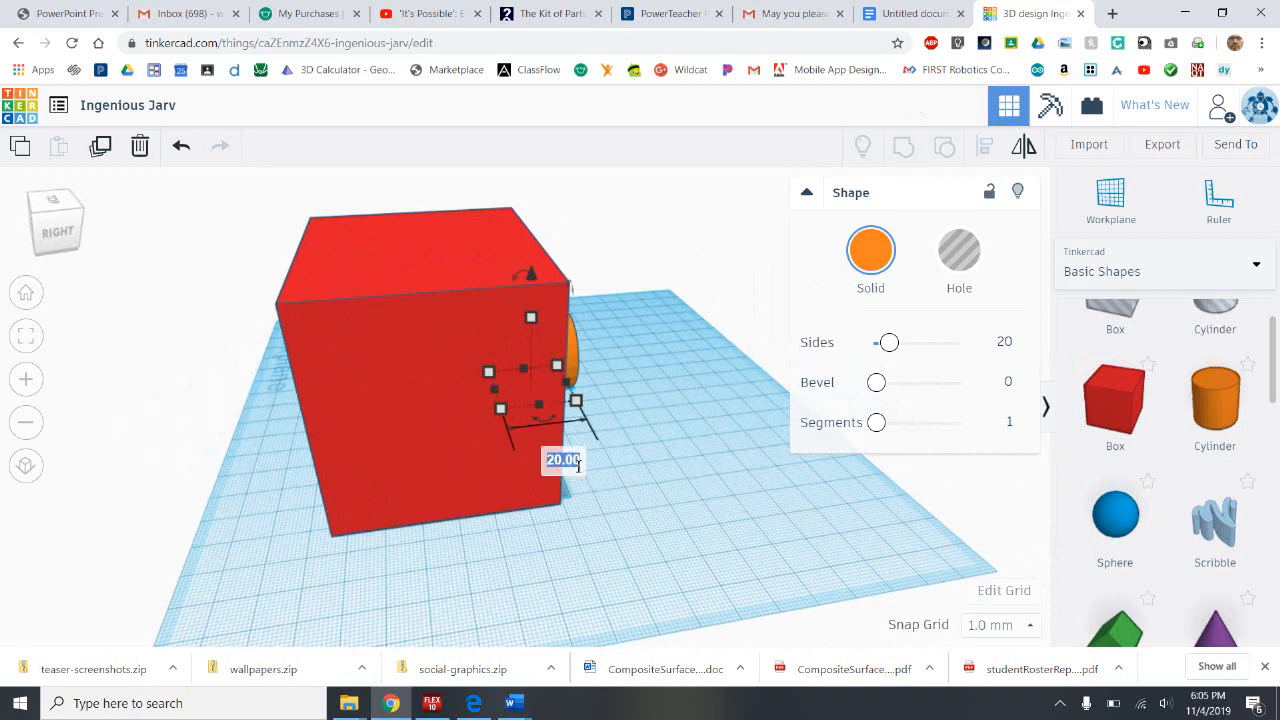
text(100)
key(Return)
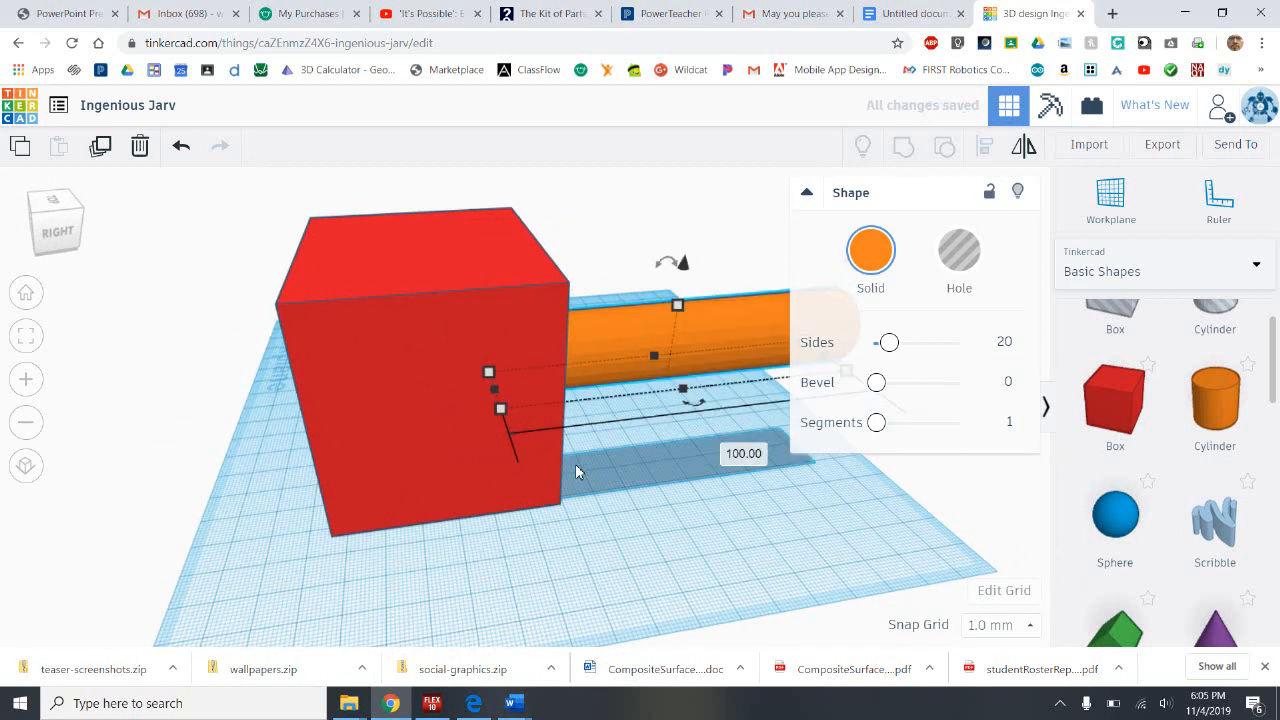
Step: Slide the long cylinder forward until it protrudes from the box's front and back faces, and turn it into a hole
drag(636, 335, 392, 362)
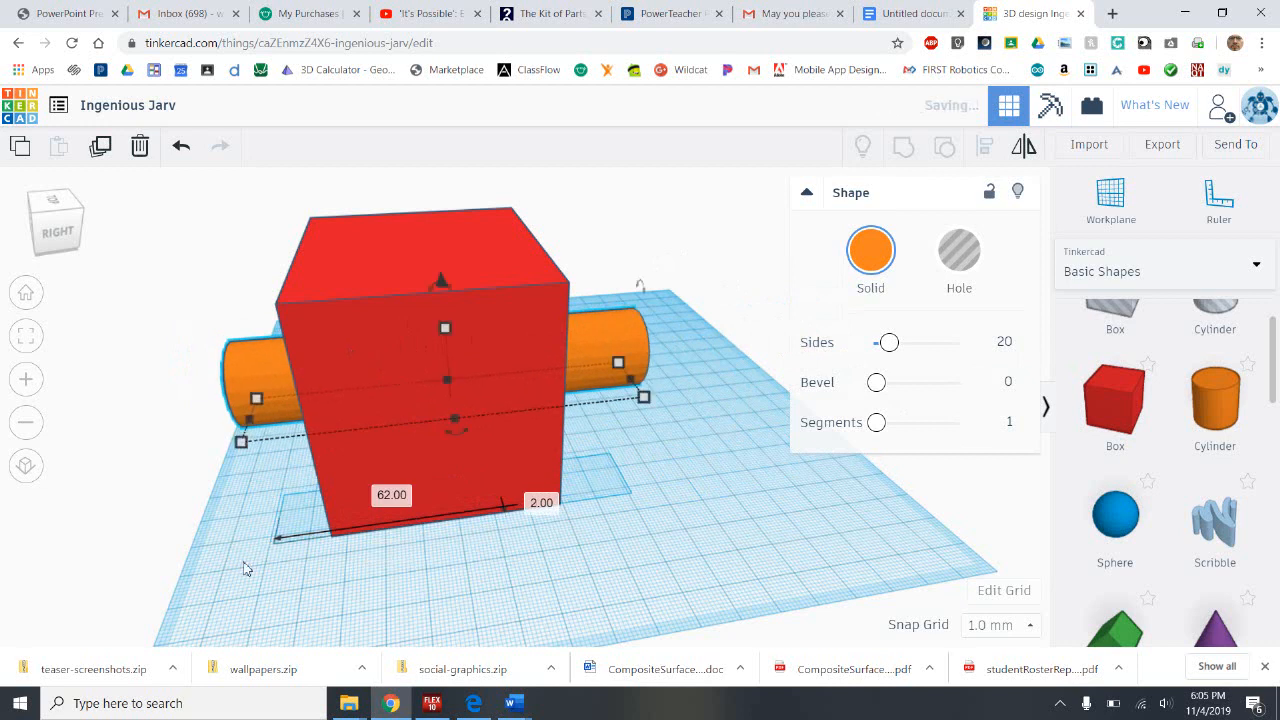
right_drag(230, 591, 449, 566)
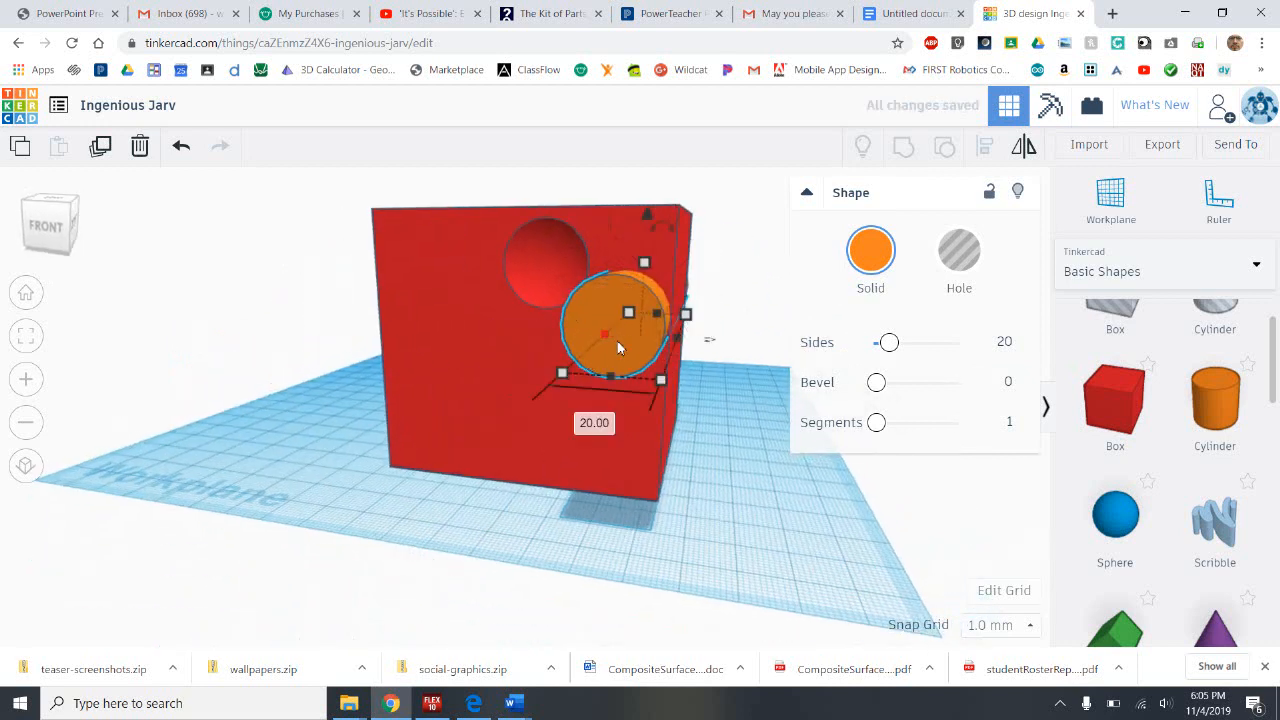
right_drag(697, 506, 521, 502)
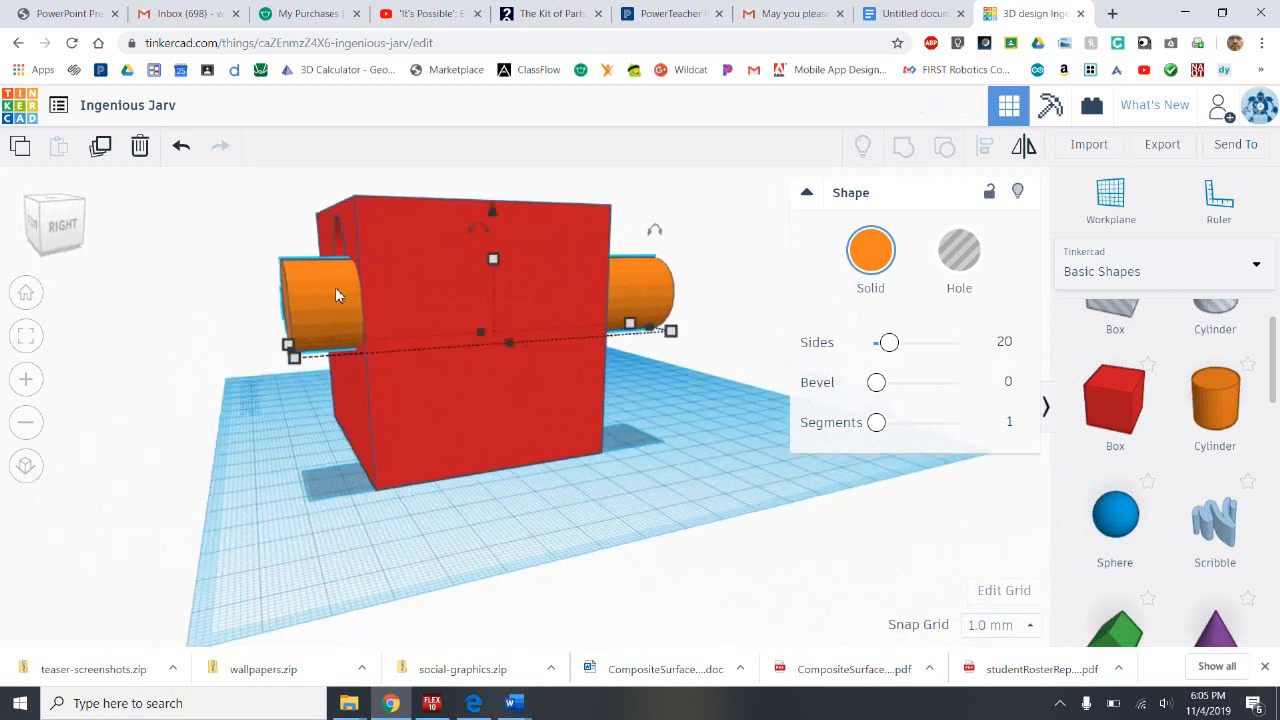
click(977, 258)
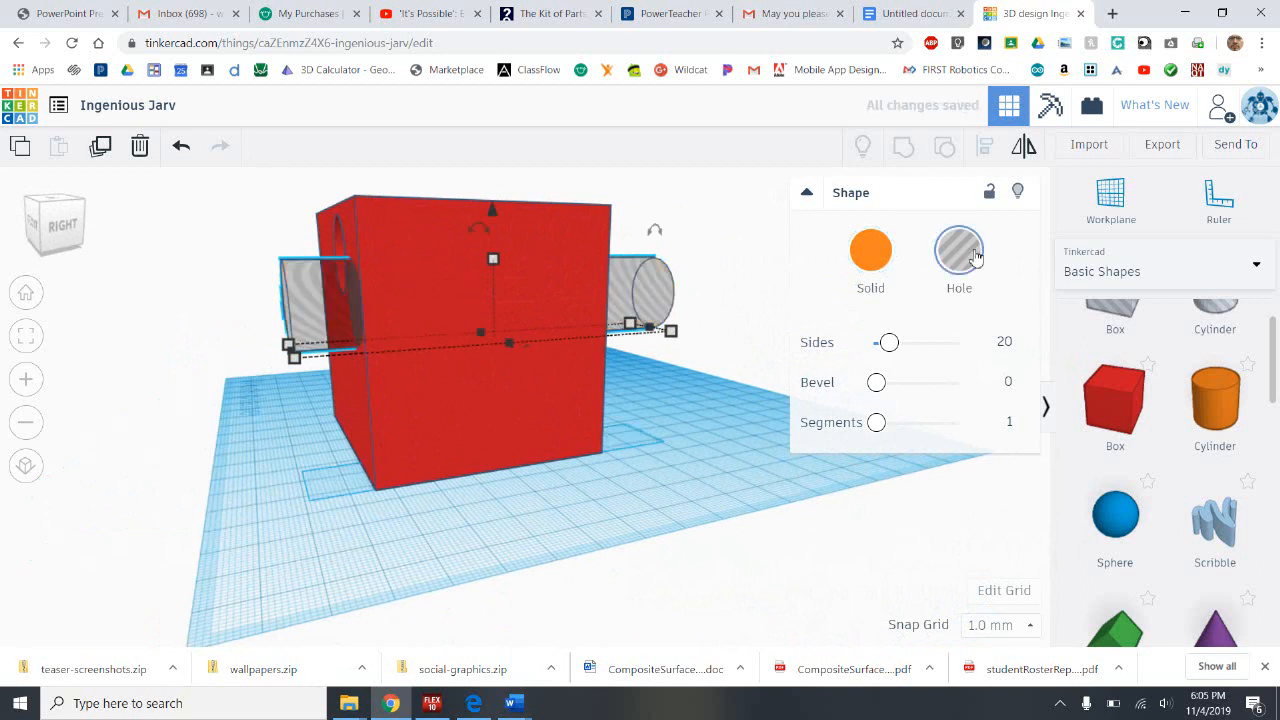
Step: Try to cut a round tunnel beside the box's right face by grouping the box with the cylinder hole, and undo the grouping
shift+click(520, 388)
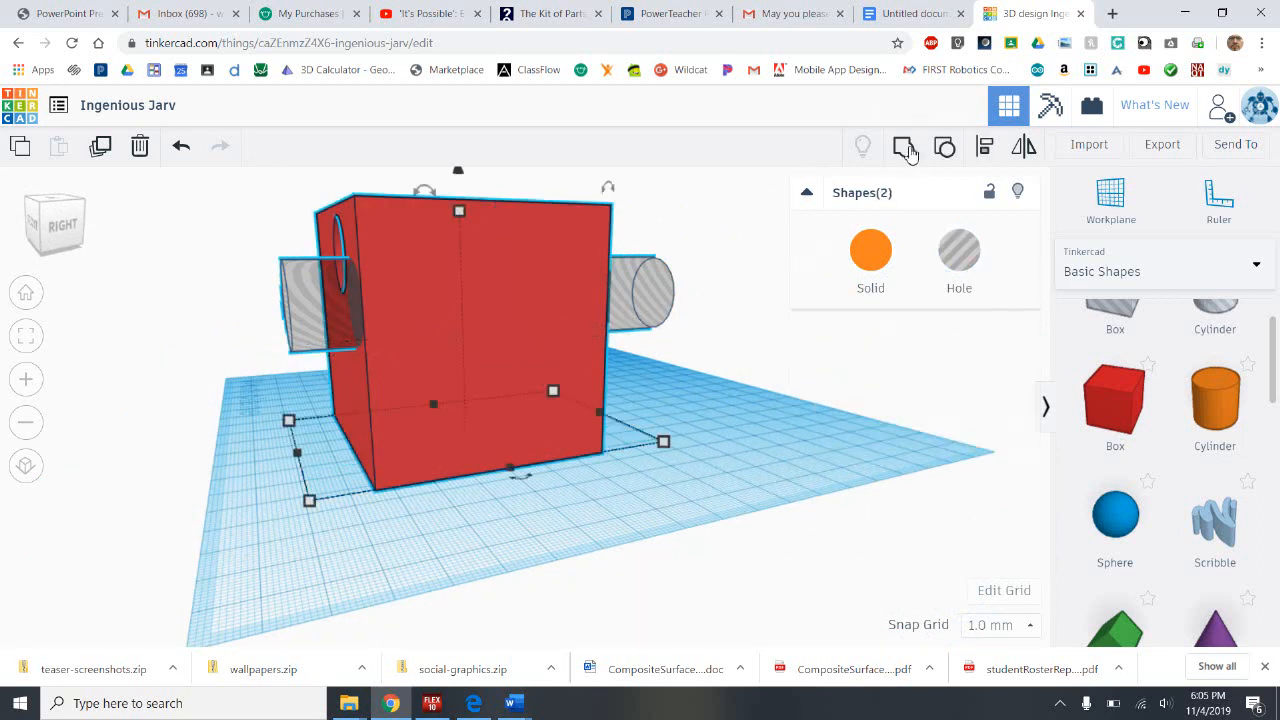
click(906, 148)
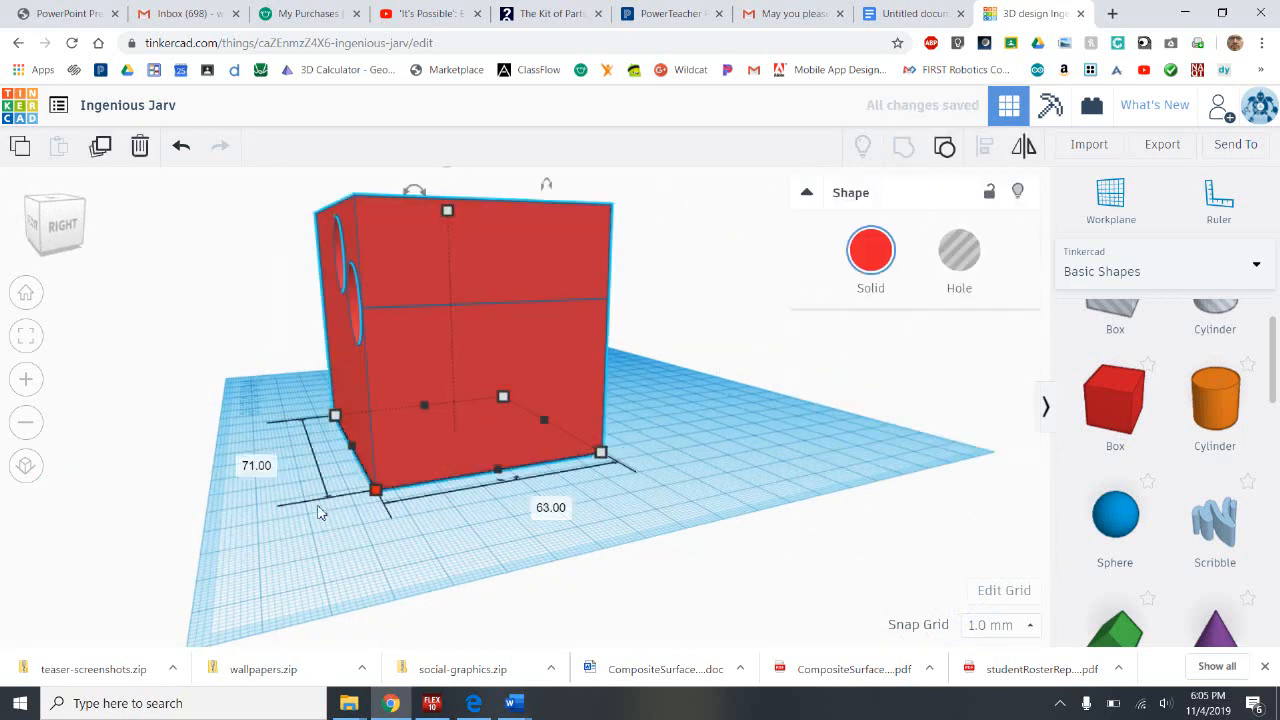
right_drag(329, 523, 366, 517)
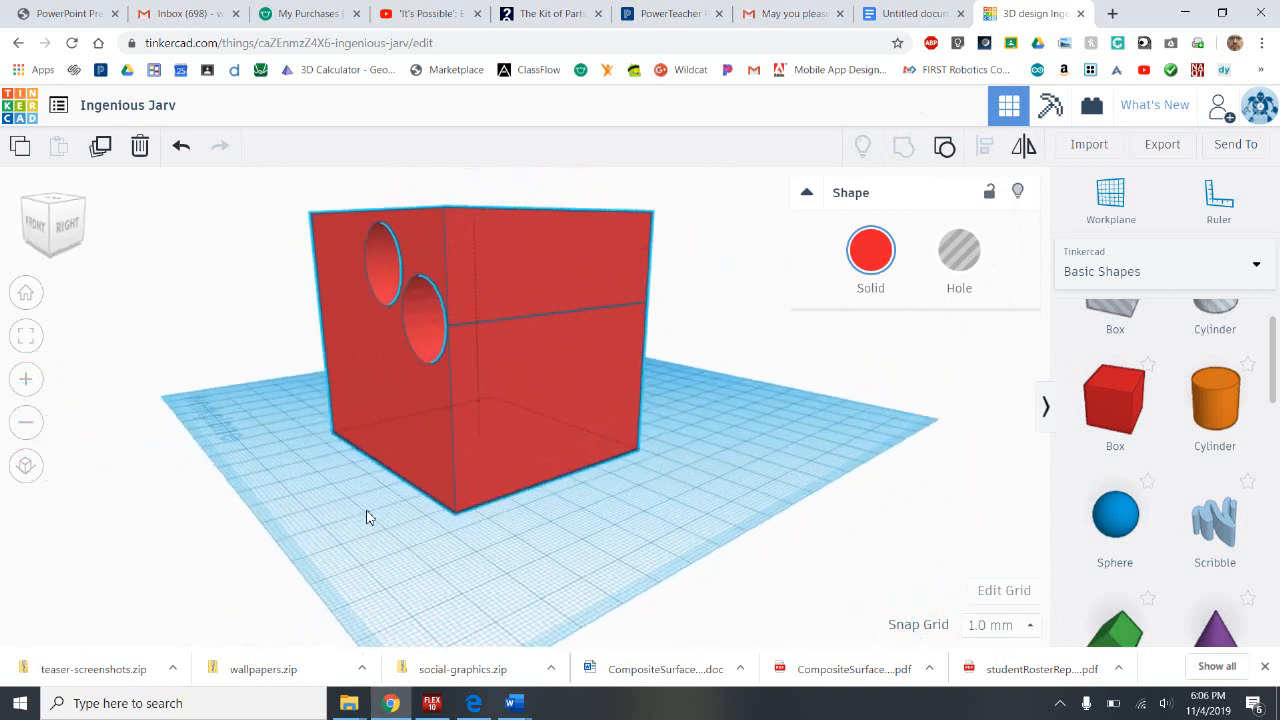
click(459, 337)
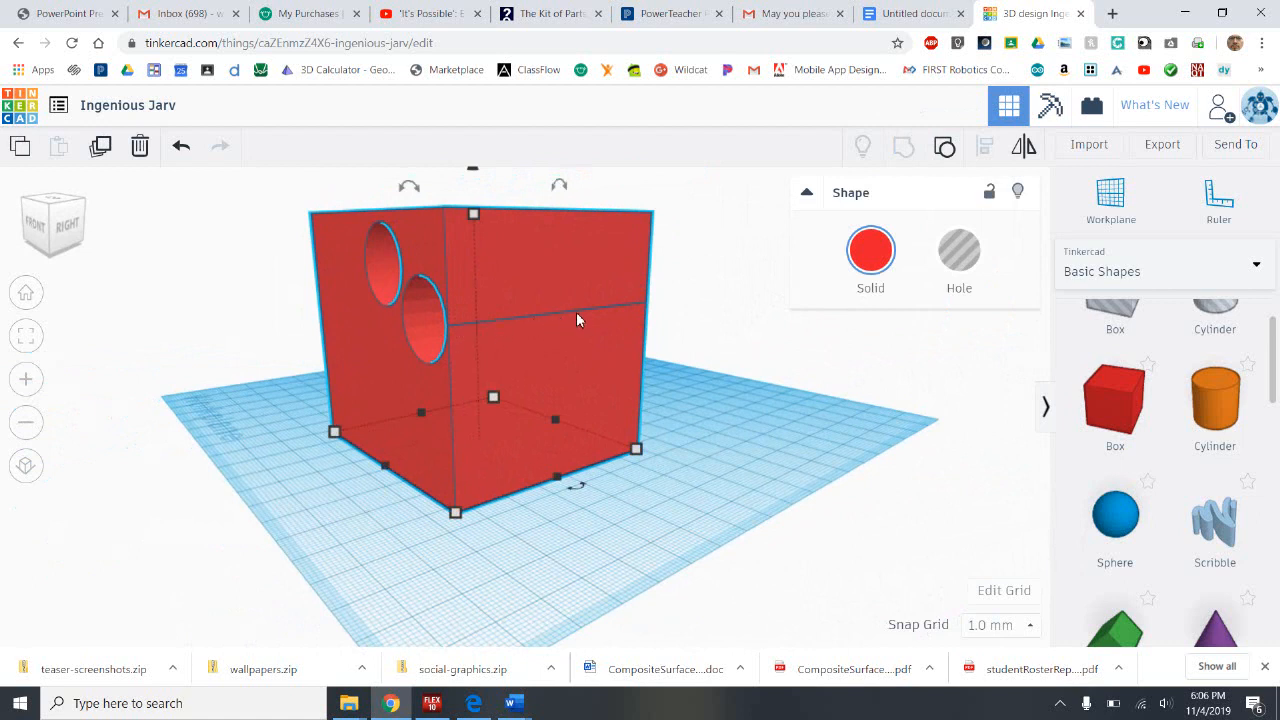
right_drag(727, 448, 669, 348)
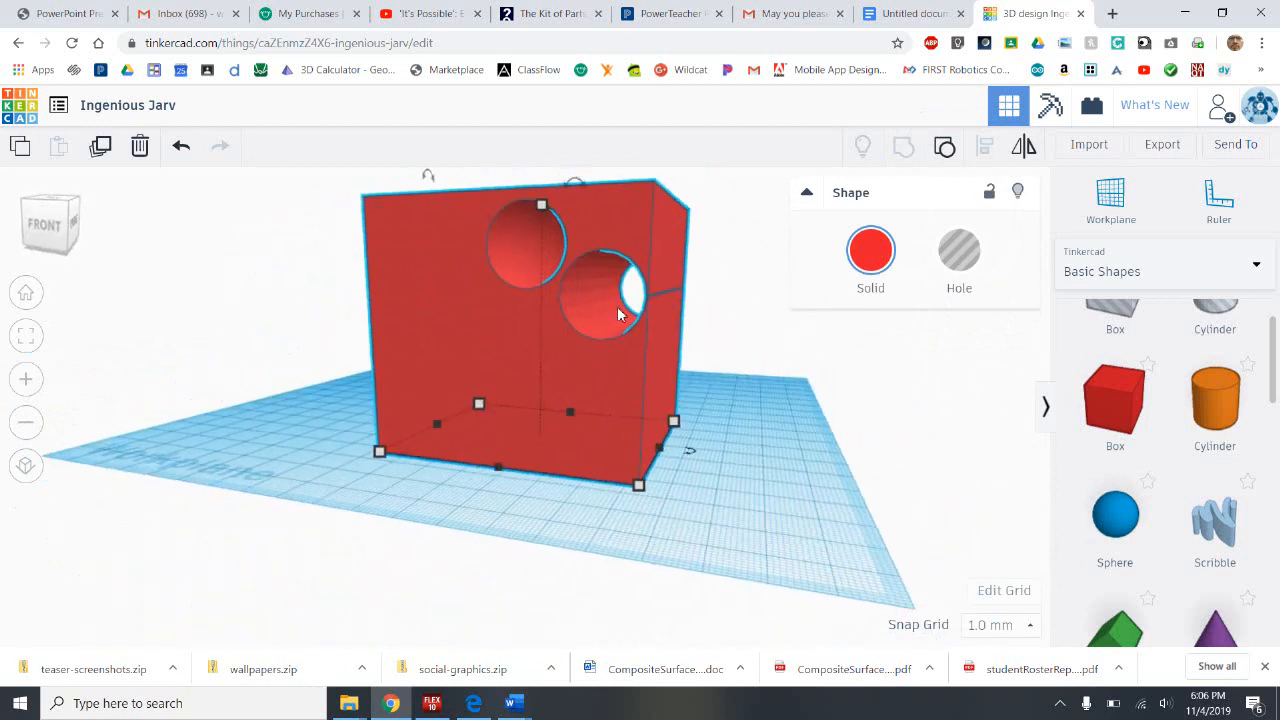
click(181, 148)
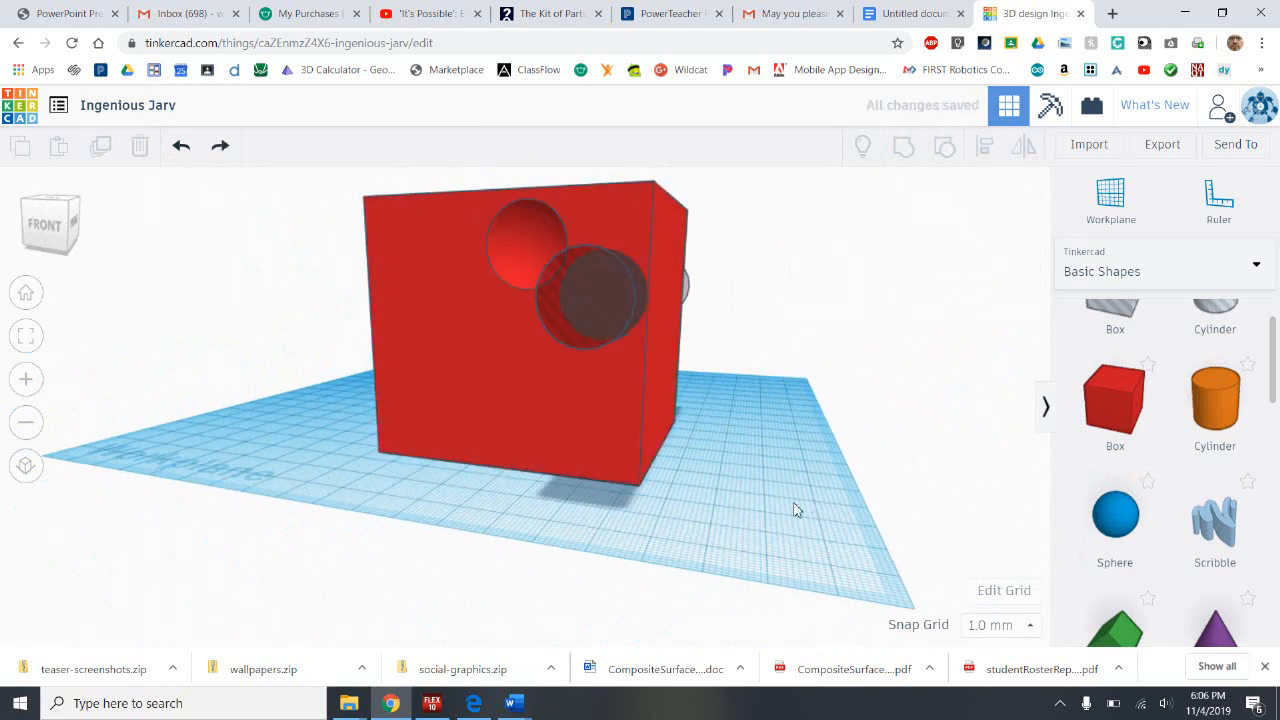
Step: Move the cylinder hole 2 mm further inwards, away from the box's right face
click(605, 302)
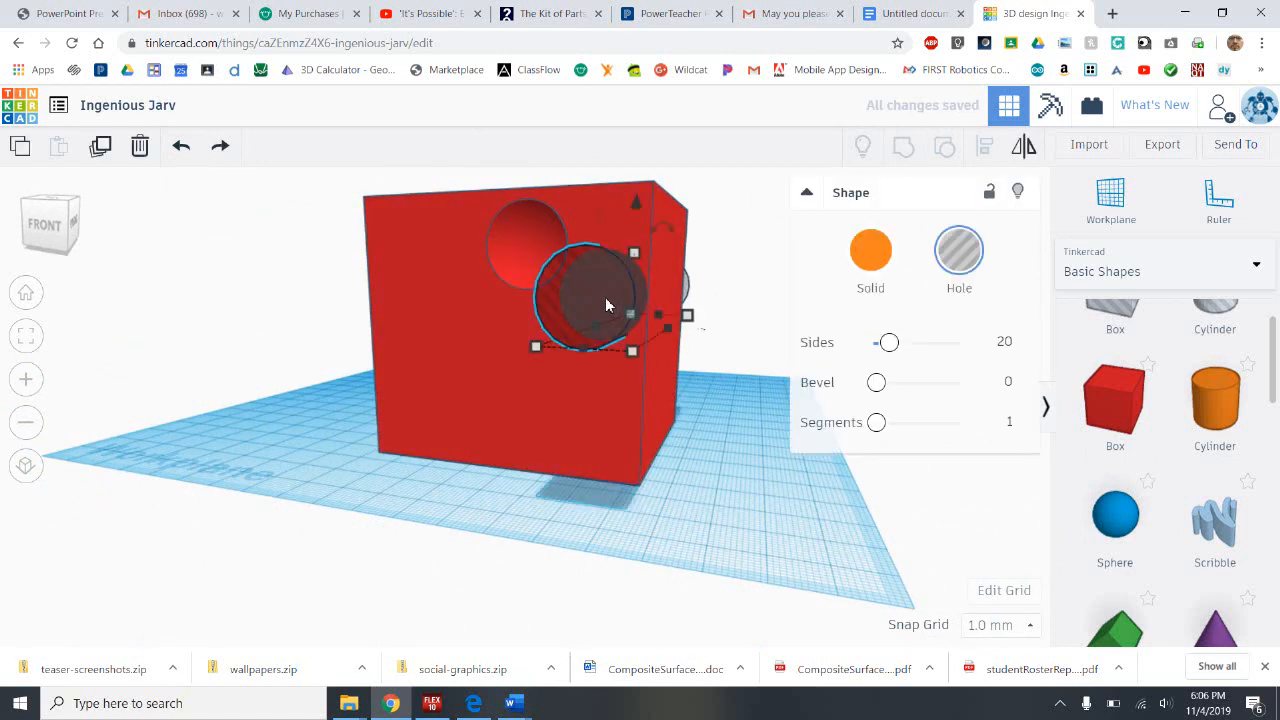
key(Left)
key(Left)
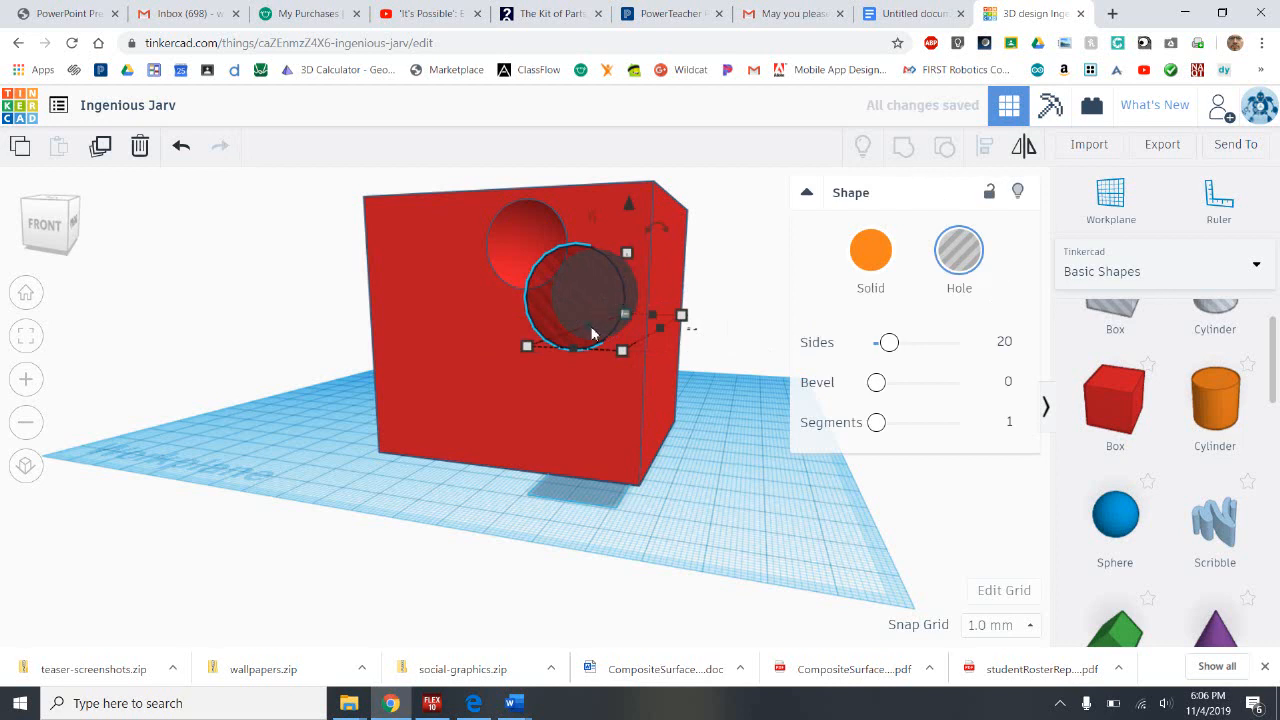
Step: Group the box with the cylinder hole to cut a round tunnel from the front face to the back
shift+click(573, 411)
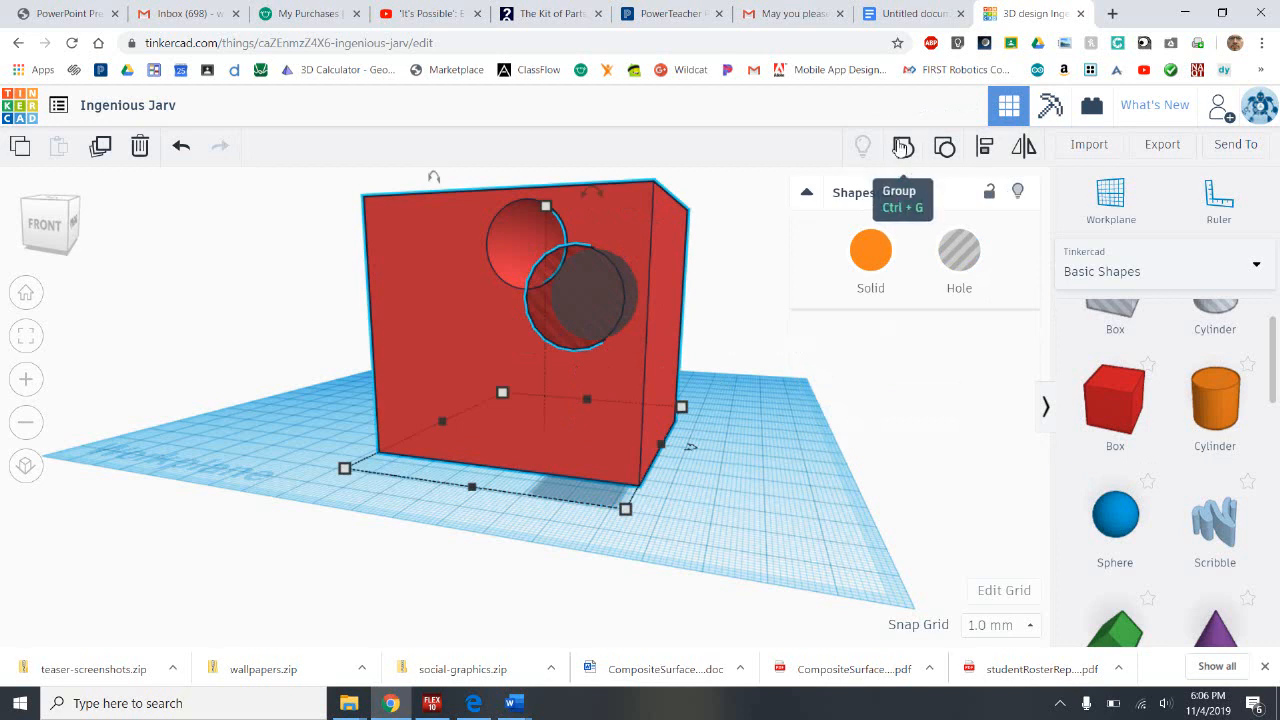
click(904, 152)
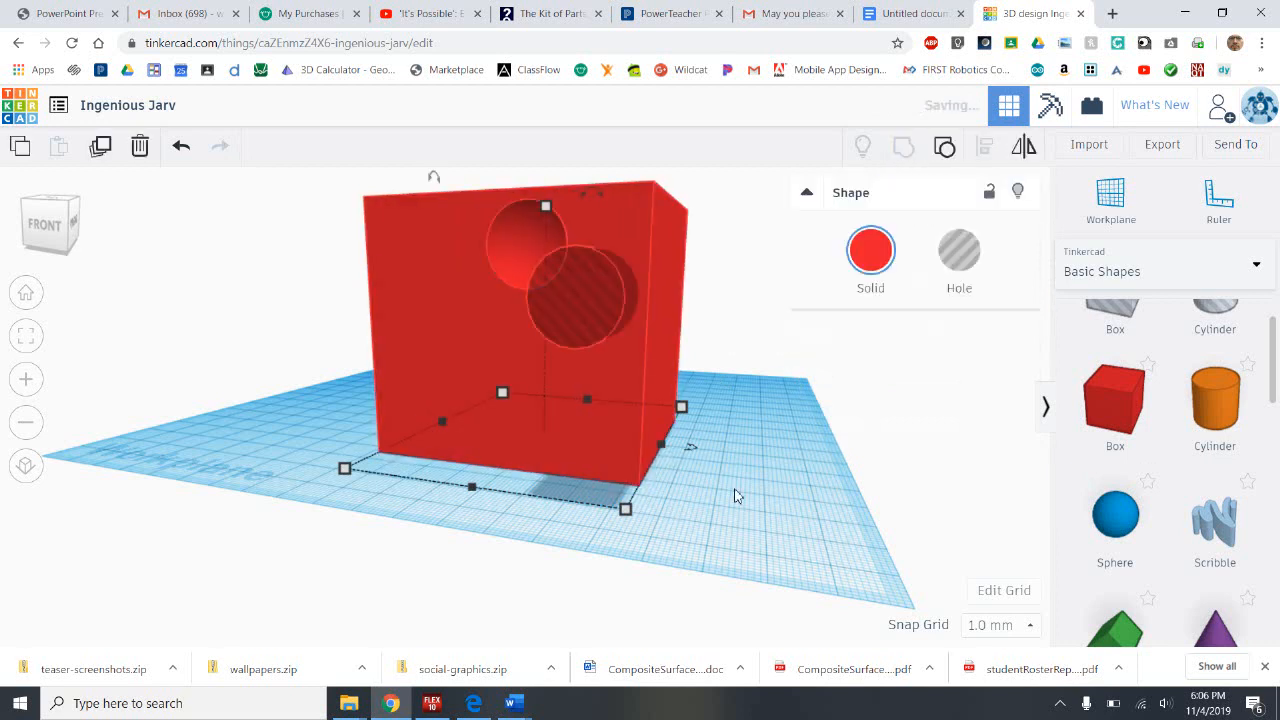
right_drag(730, 500, 694, 523)
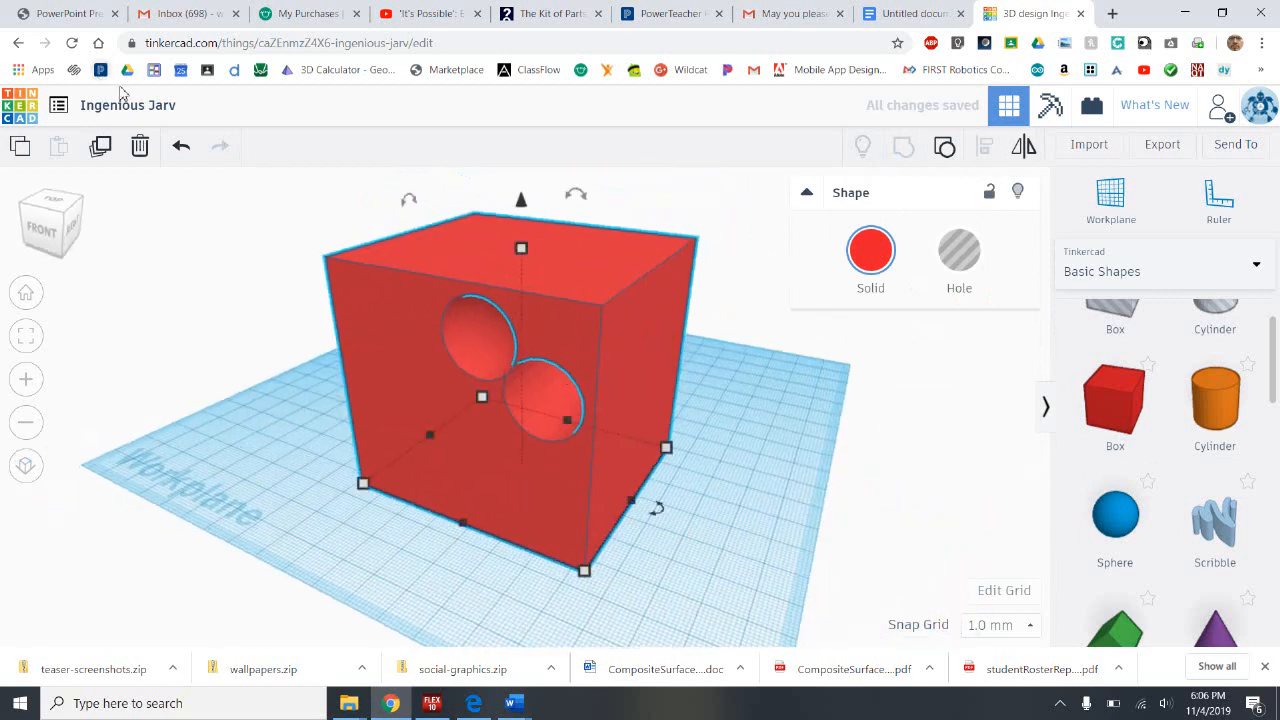
click(430, 703)
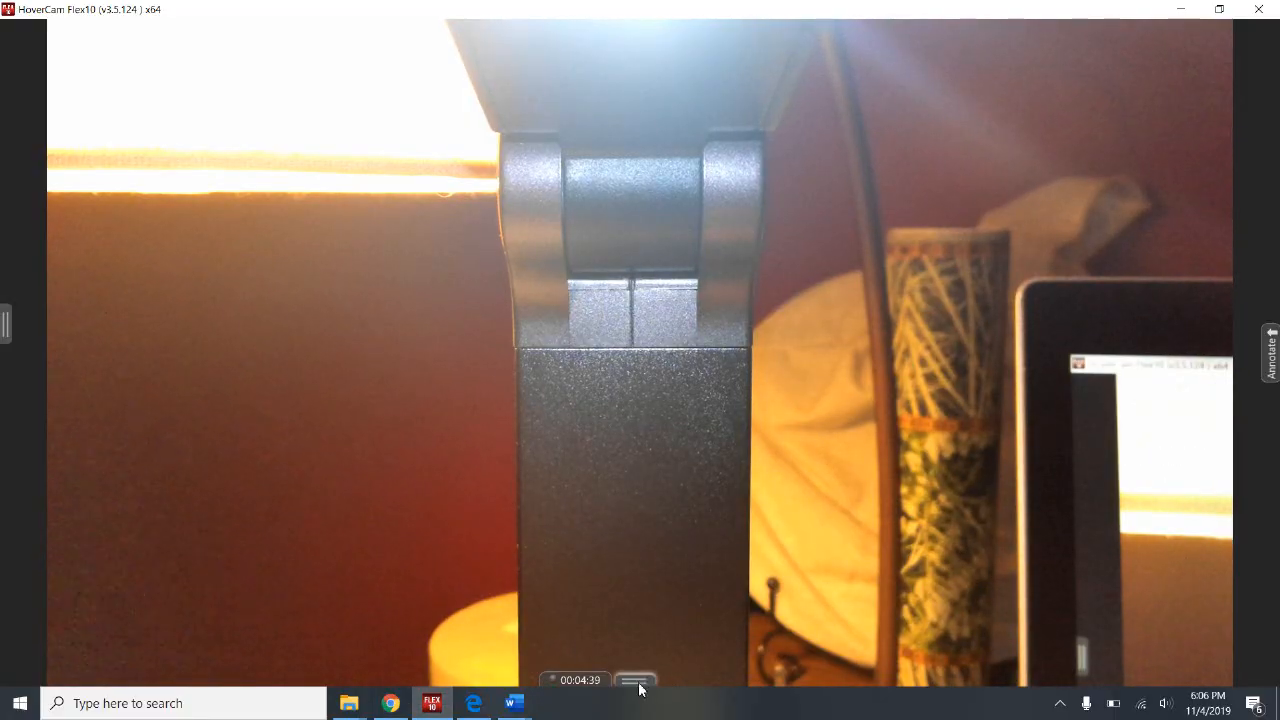